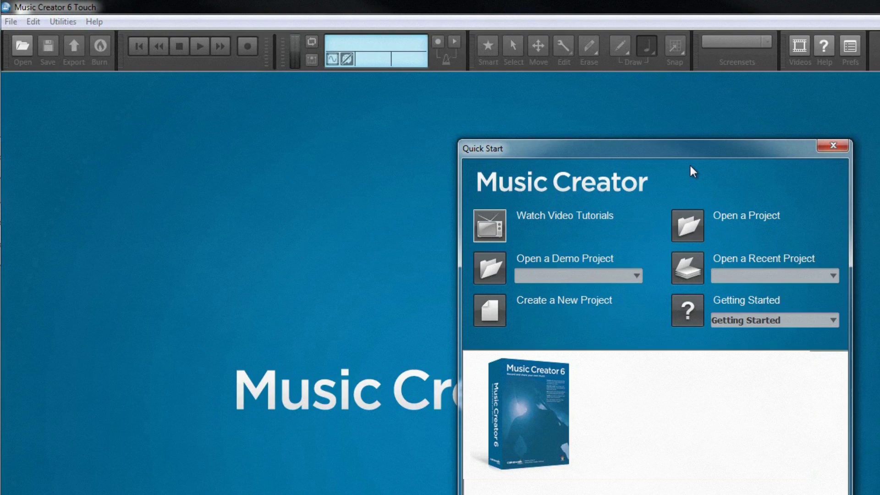
# Step: Create a new project named 'My Project' using the Normal template
pyautogui.click(496, 311)
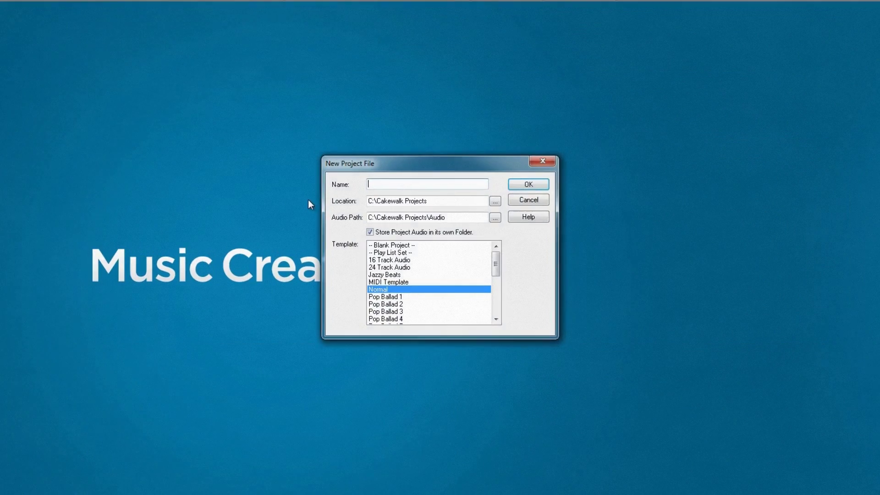
pyautogui.write('My Project')
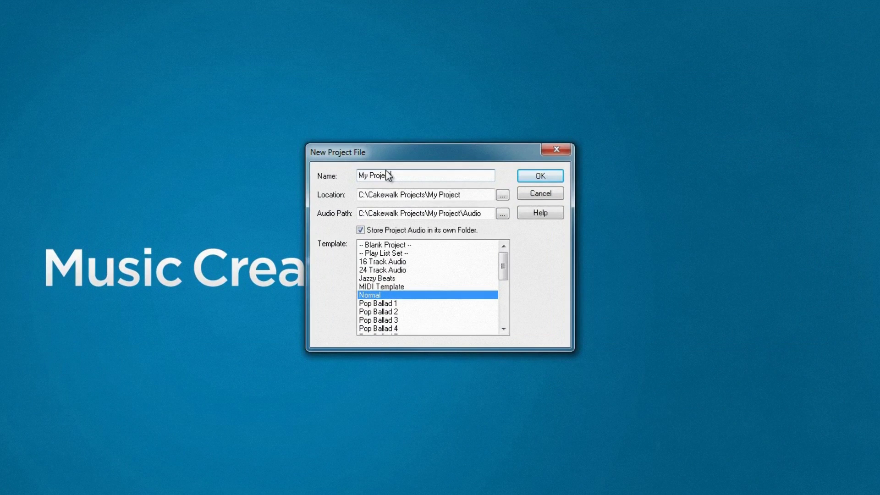
pyautogui.click(541, 176)
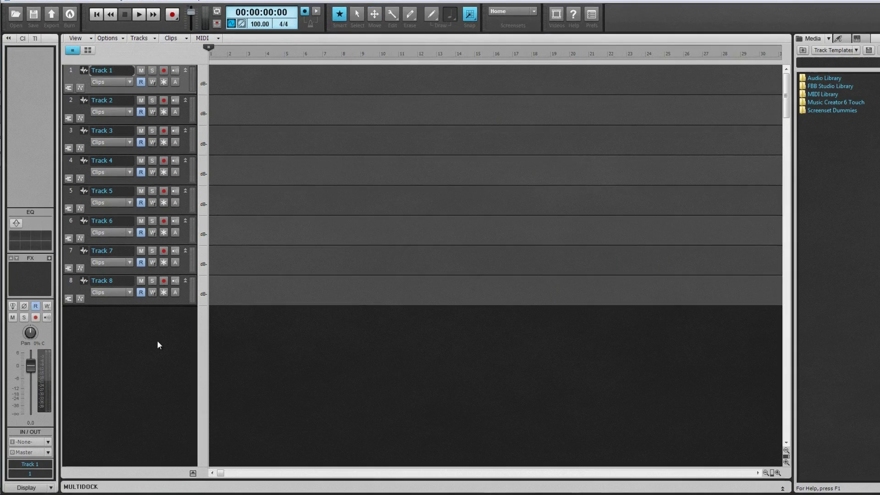
# Step: Insert MIDI Track 9 and collapse the track properties in the Inspector
pyautogui.rightClick(156, 357)
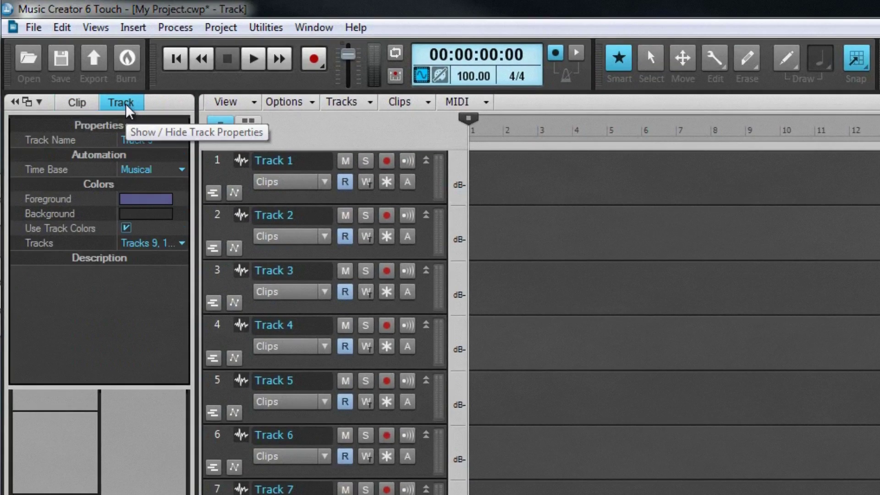
pyautogui.click(129, 106)
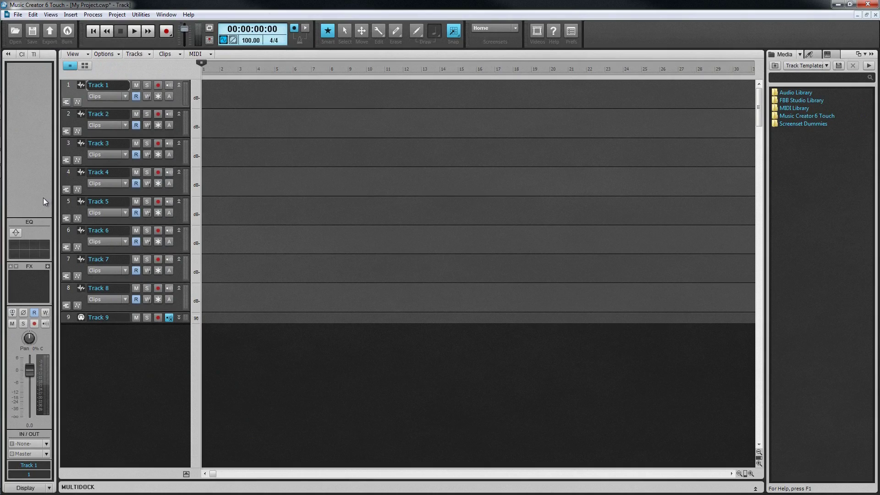
pyautogui.scroll(-5, 27, 370)
pyautogui.scroll(-1, 29, 337)
# Step: Toggle Track 1's mute and solo, arm it, and assign its input, keeping output on Master
pyautogui.click(11, 323)
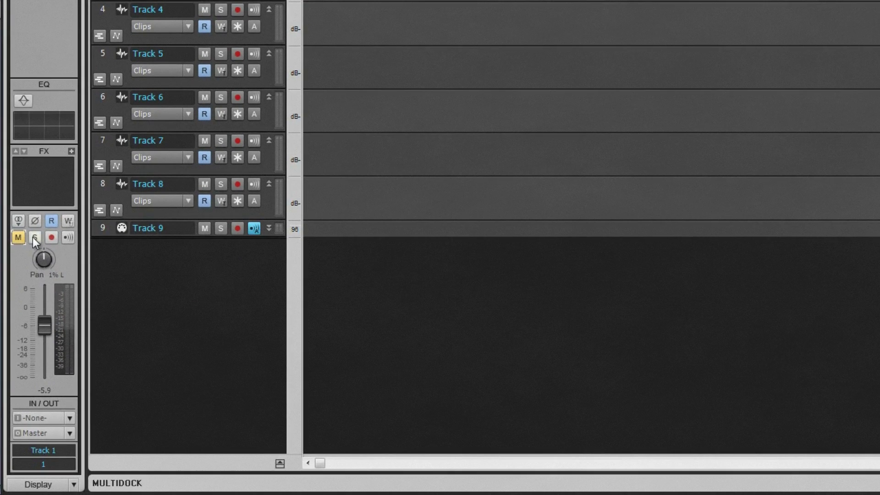
pyautogui.click(21, 323)
pyautogui.click(28, 238)
pyautogui.click(17, 239)
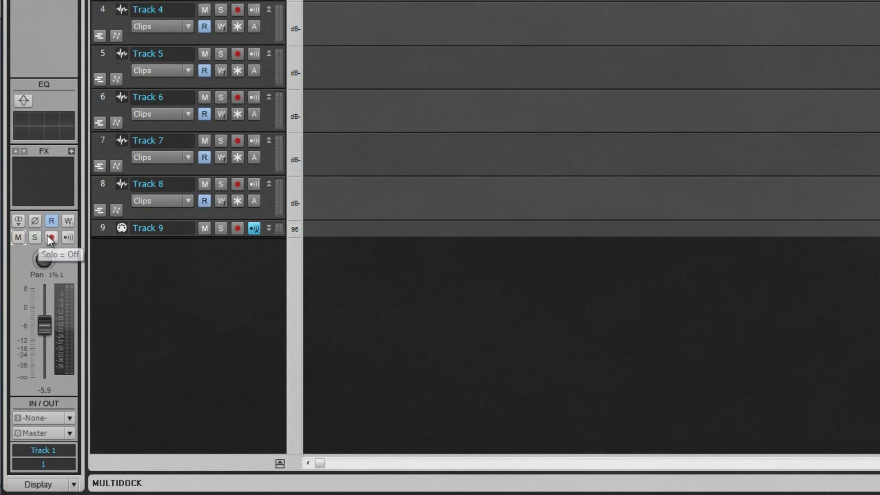
pyautogui.click(48, 236)
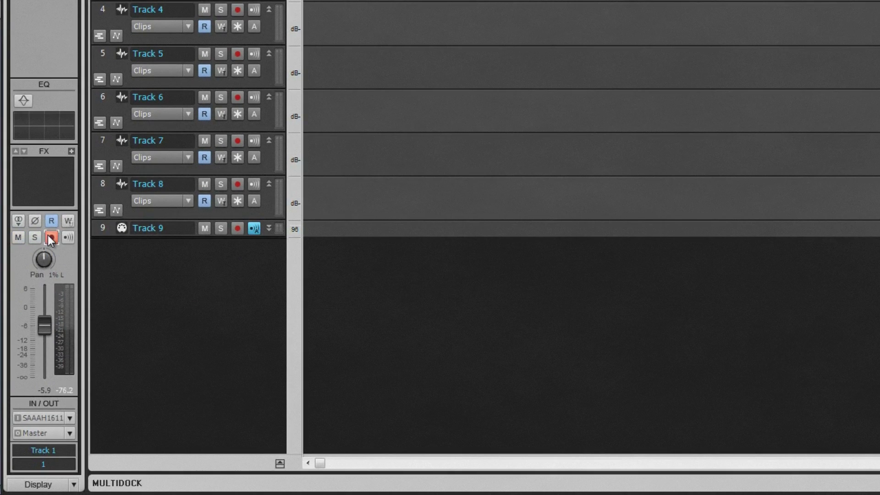
pyautogui.click(70, 416)
pyautogui.click(73, 433)
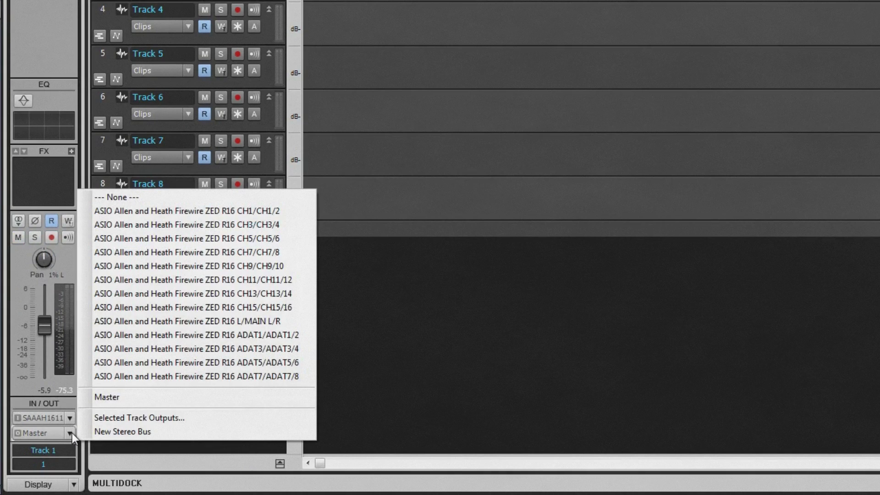
pyautogui.click(17, 253)
# Step: Open and close Track 1's equalizer, then float the Inspector and redock it on the left
pyautogui.doubleClick(41, 127)
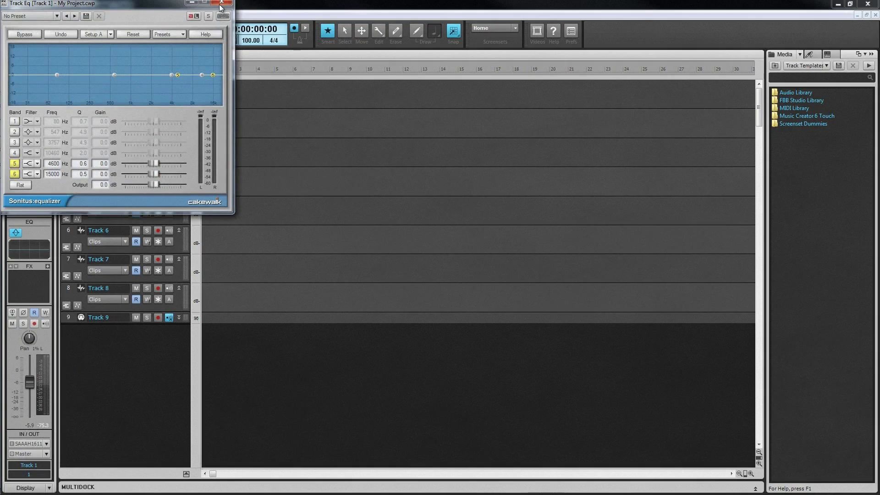
pyautogui.click(222, 2)
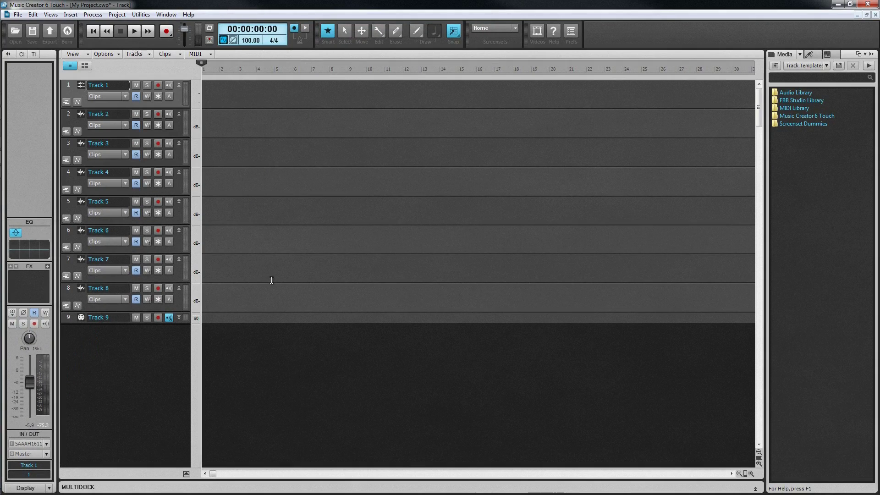
pyautogui.moveTo(45, 54); pyautogui.dragTo(857, 100)
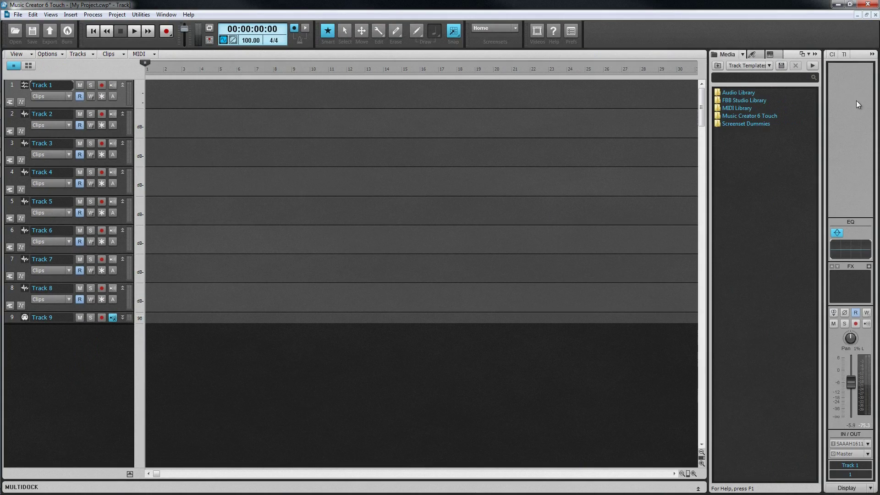
pyautogui.moveTo(532, 114); pyautogui.dragTo(469, 29)
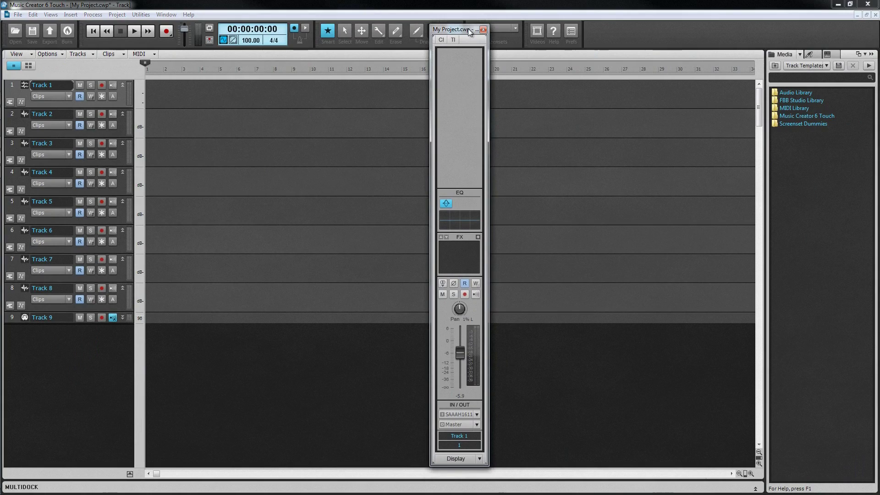
pyautogui.doubleClick(466, 40)
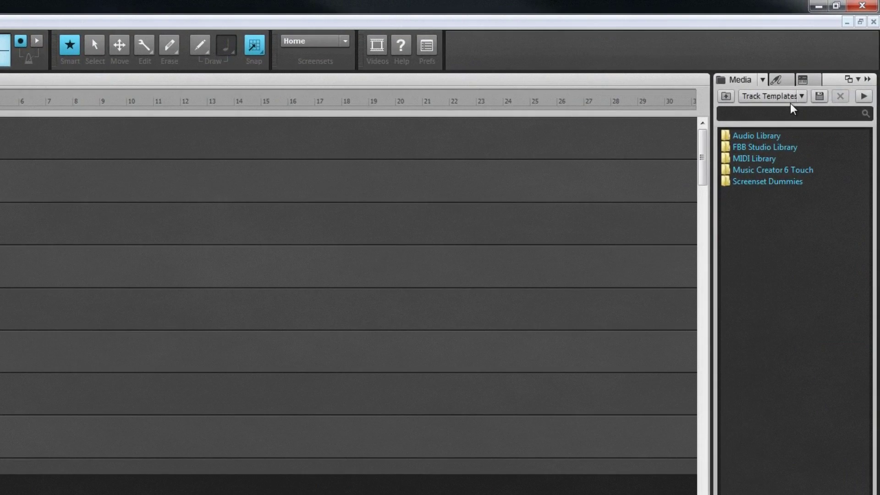
# Step: Review the audio effect, MIDI effect, instrument and synth rack lists, then return to Media
pyautogui.click(779, 80)
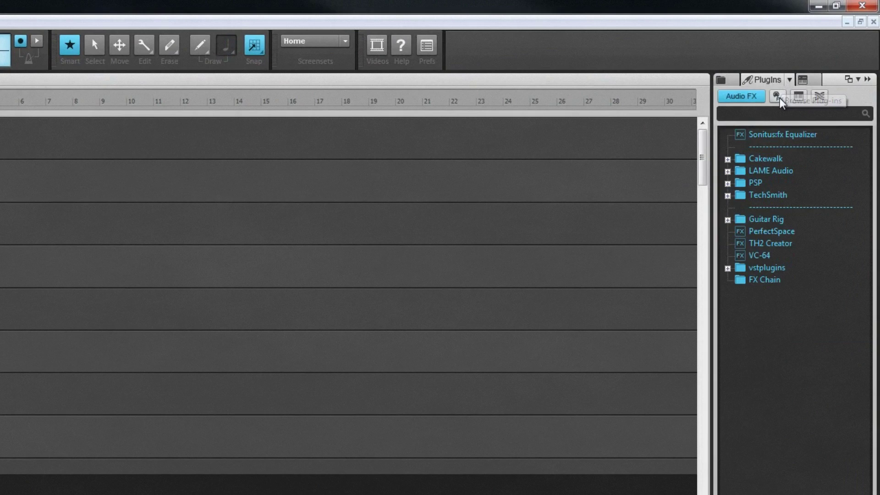
pyautogui.click(781, 96)
pyautogui.click(798, 96)
pyautogui.click(812, 79)
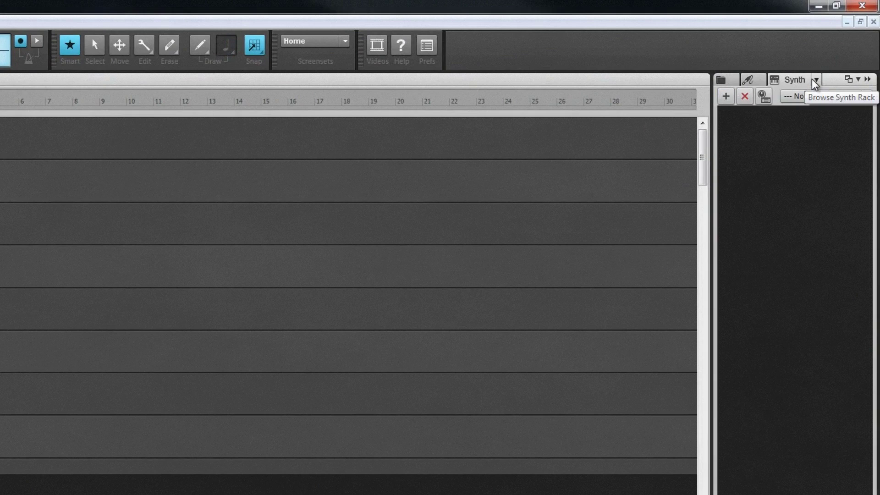
pyautogui.click(724, 81)
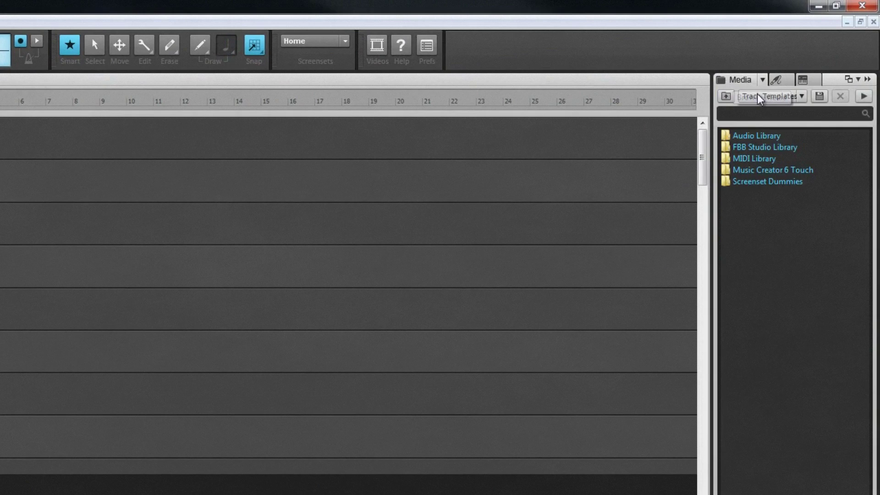
# Step: Open the Audio Library's Loops folder, then undock the browser and close it to redock
pyautogui.click(801, 95)
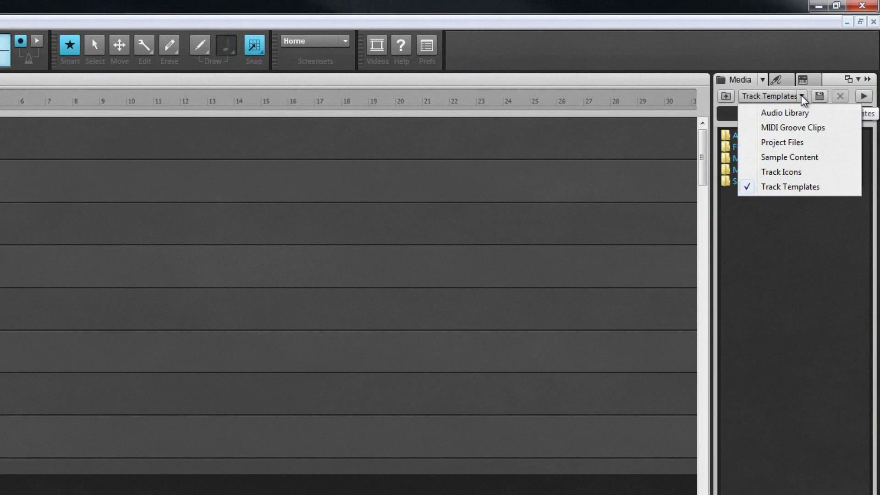
pyautogui.click(801, 113)
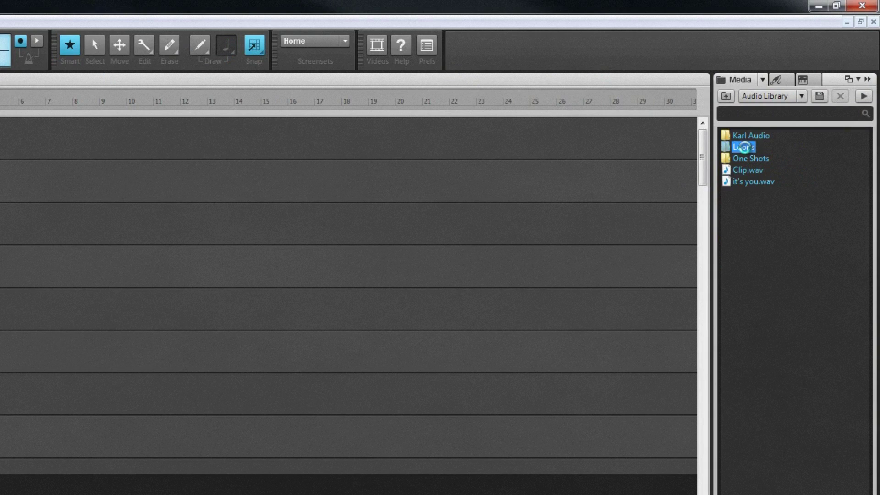
pyautogui.doubleClick(745, 147)
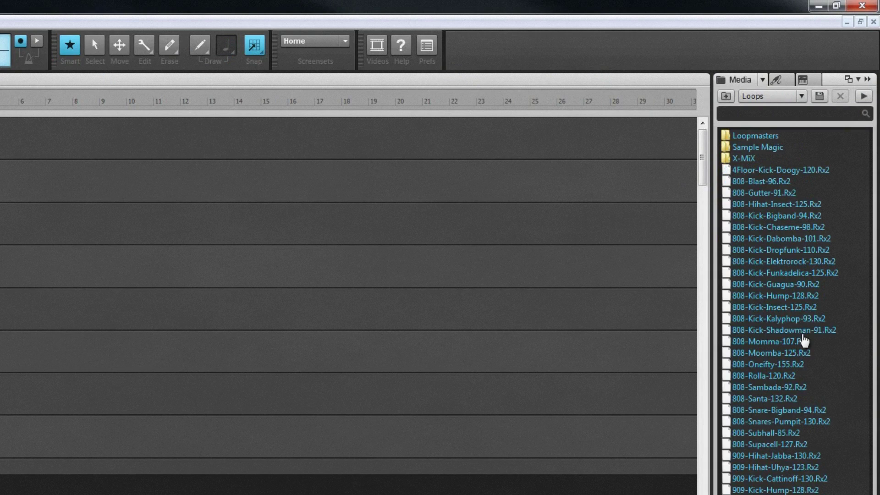
pyautogui.click(855, 79)
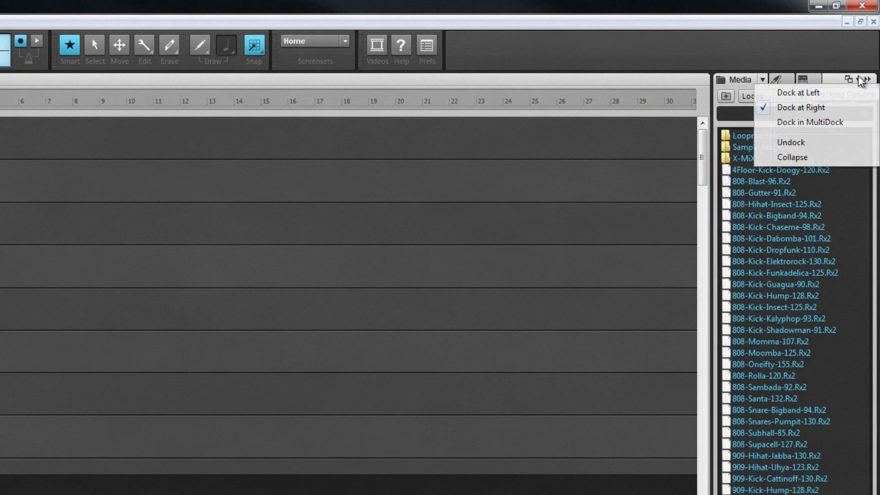
pyautogui.click(801, 145)
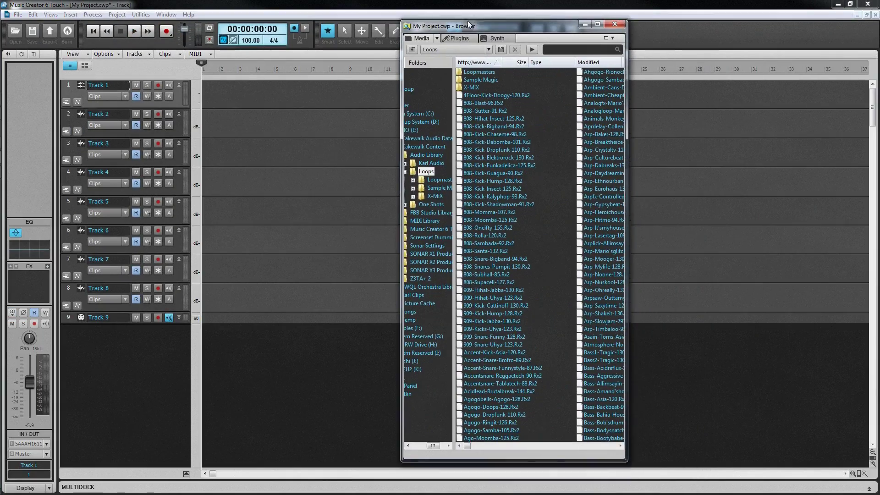
pyautogui.click(615, 22)
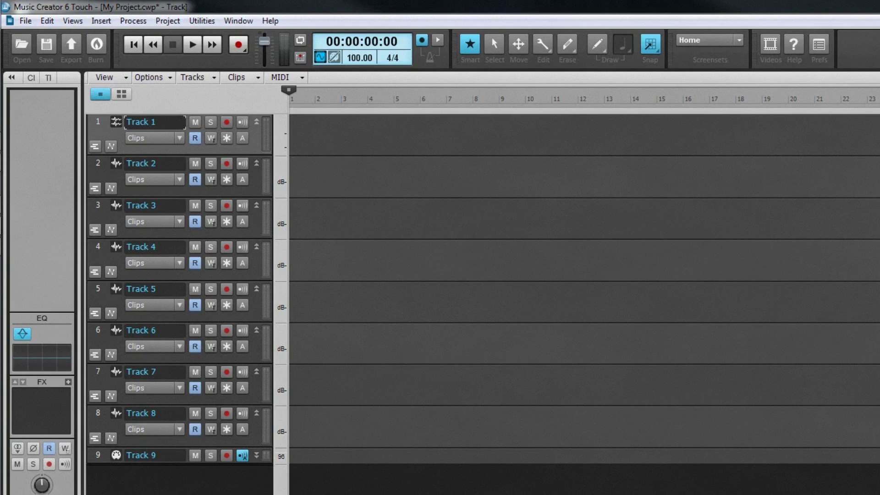
# Step: Float the Control Bar and redock it at the top, then show the Console view
pyautogui.moveTo(574, 55); pyautogui.dragTo(730, 235)
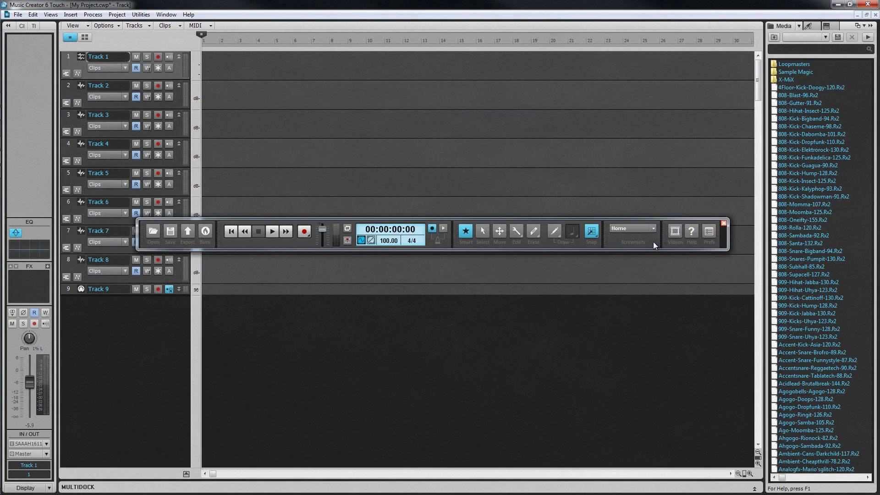
pyautogui.moveTo(653, 241); pyautogui.dragTo(653, 42)
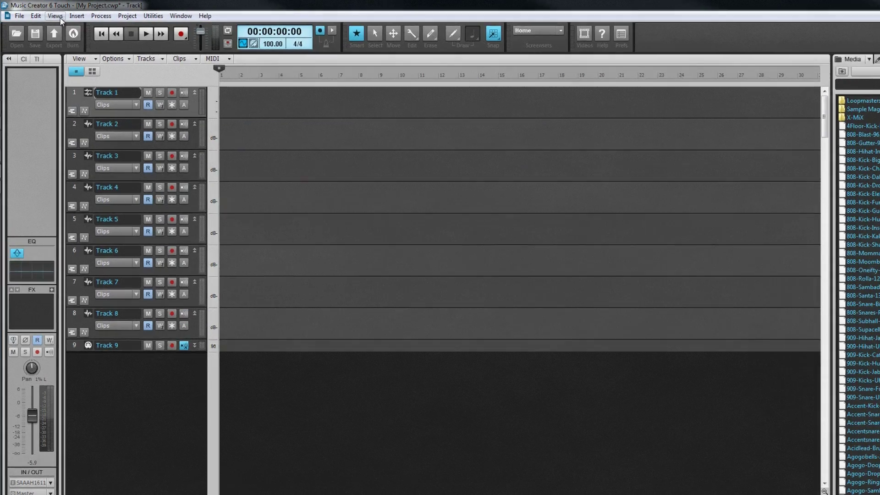
pyautogui.click(50, 14)
pyautogui.click(115, 117)
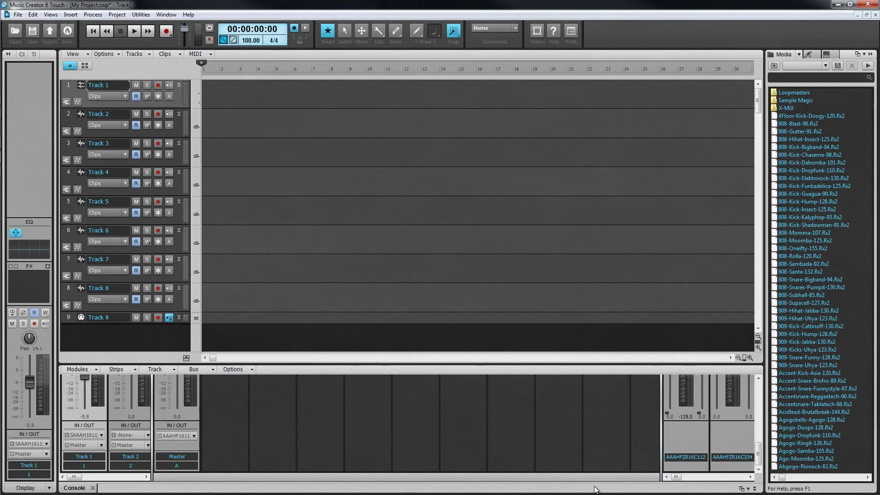
# Step: Dock the console above the tracks, maximize and restore it, move it below, then close it
pyautogui.moveTo(595, 489); pyautogui.dragTo(594, 62)
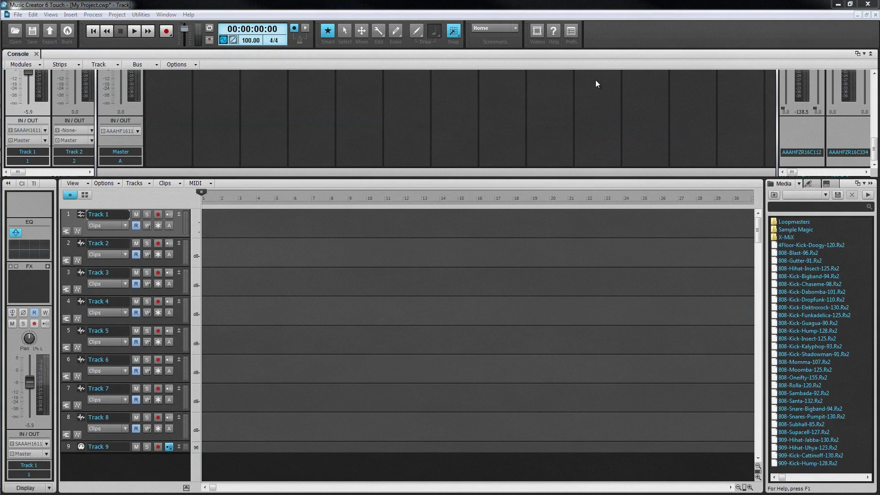
pyautogui.hotkey('shift', 'd')
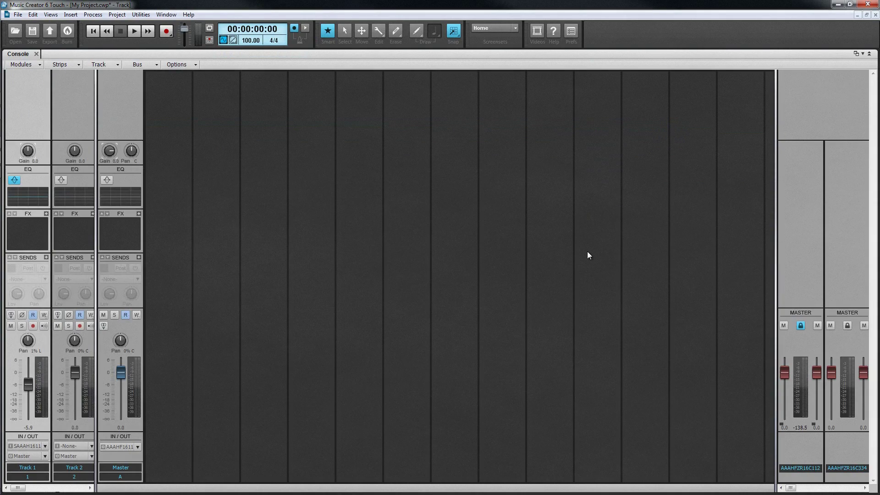
pyautogui.hotkey('shift', 'd')
pyautogui.press('d')
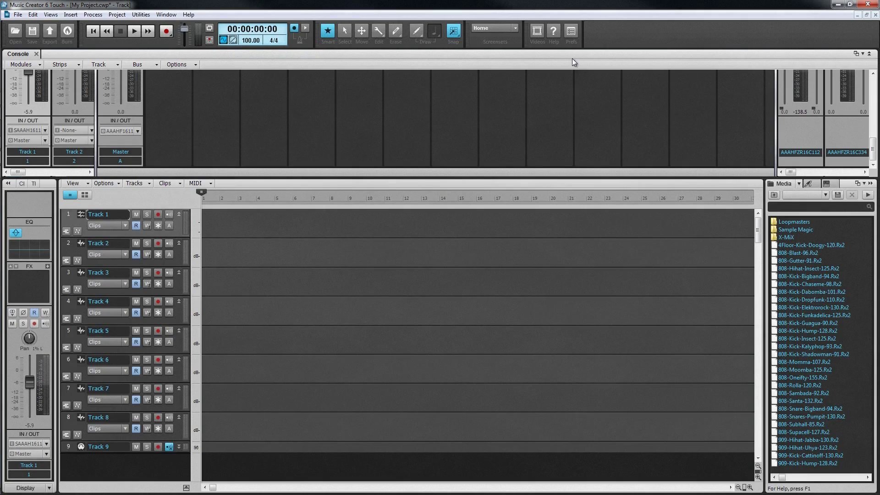
pyautogui.moveTo(572, 59); pyautogui.dragTo(568, 419)
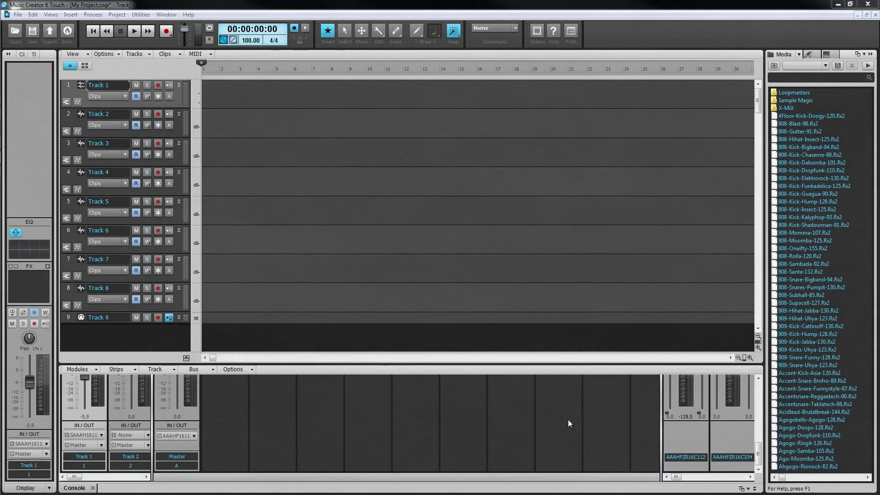
pyautogui.press('d')
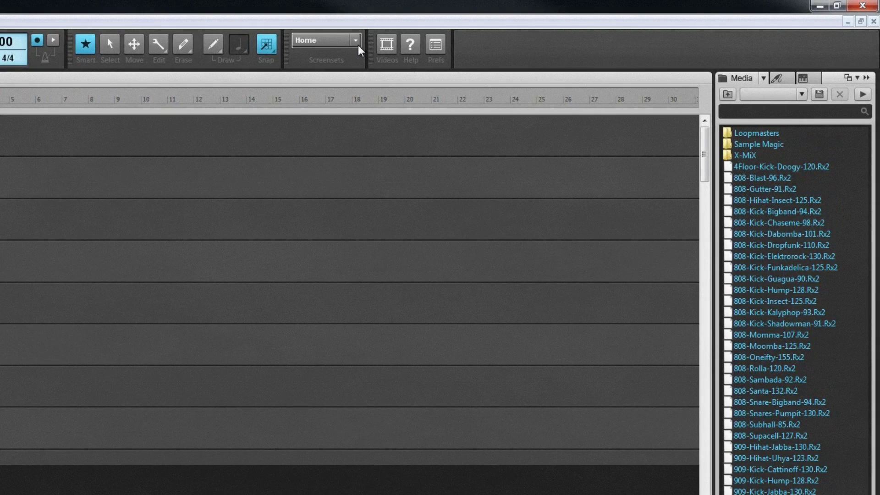
pyautogui.click(356, 41)
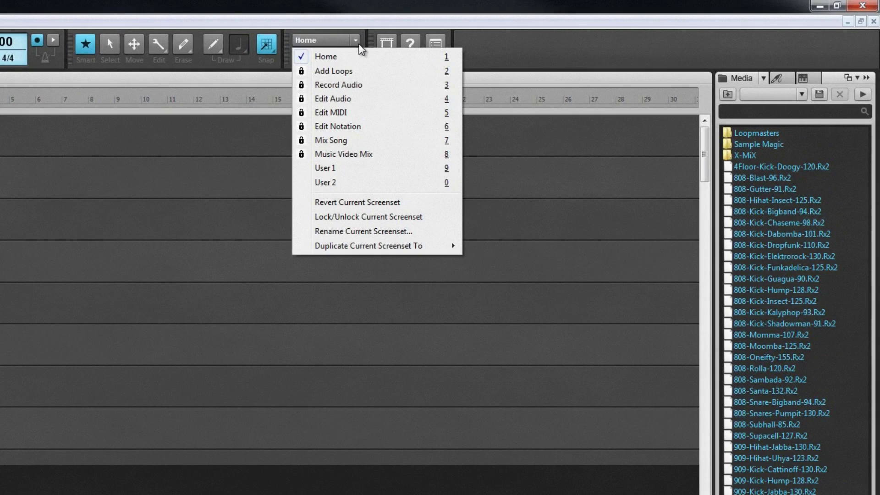
pyautogui.click(358, 71)
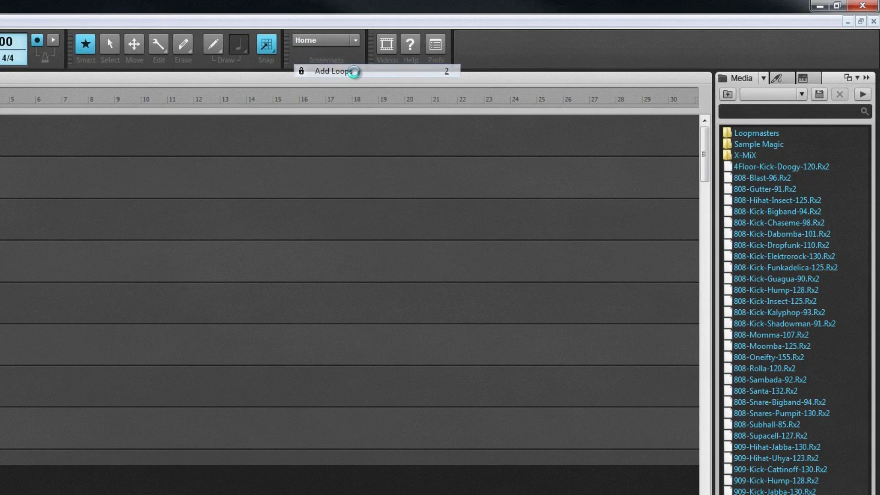
pyautogui.click(359, 43)
pyautogui.click(355, 98)
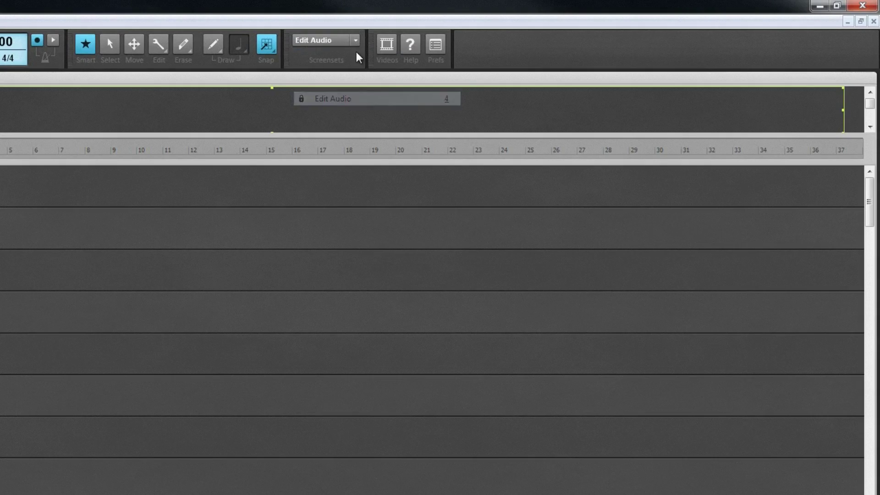
pyautogui.click(356, 40)
pyautogui.click(346, 57)
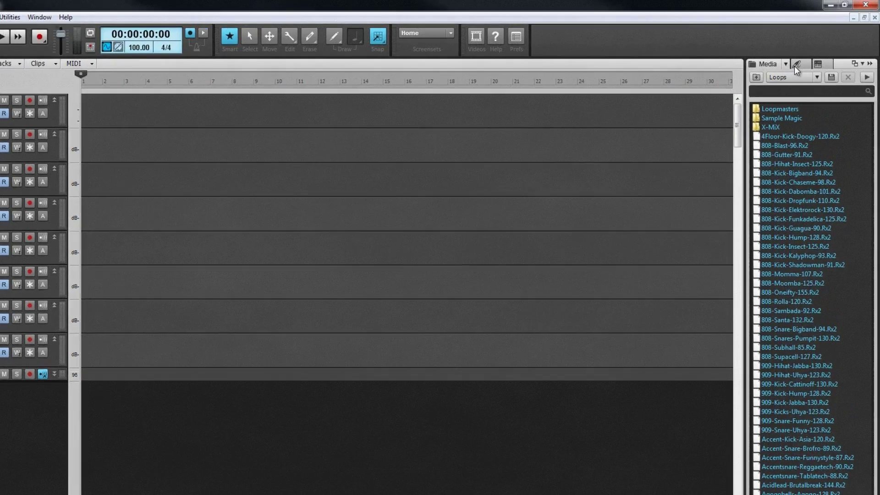
pyautogui.click(810, 54)
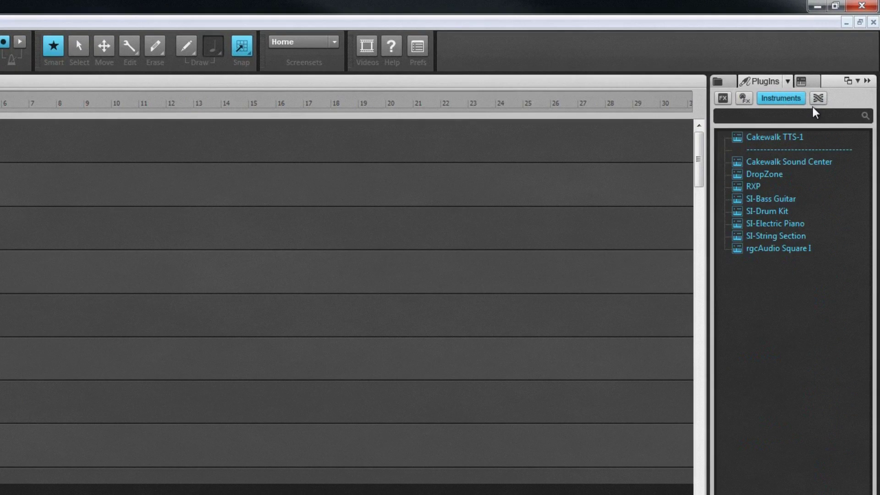
# Step: Insert TTS-1, SI-Drum Kit, SI-Bass Guitar, SI-Electric Piano and SI-String Section synth tracks
pyautogui.moveTo(790, 138); pyautogui.dragTo(233, 372)
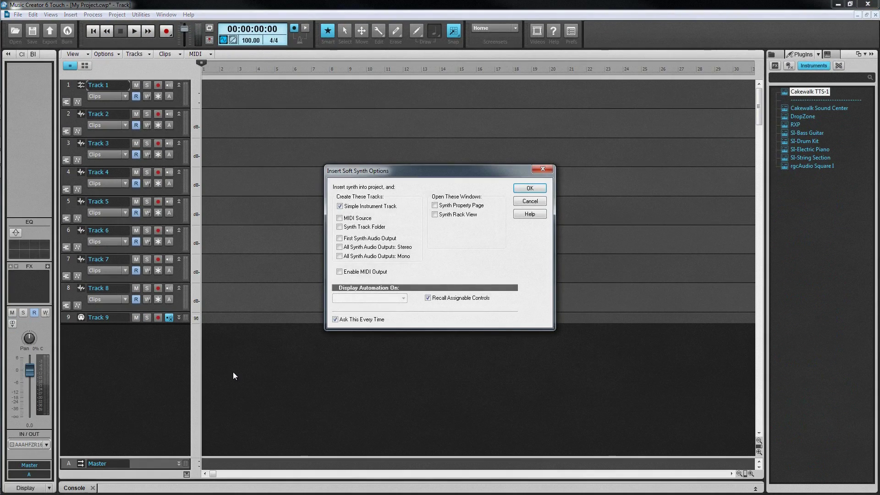
pyautogui.click(530, 188)
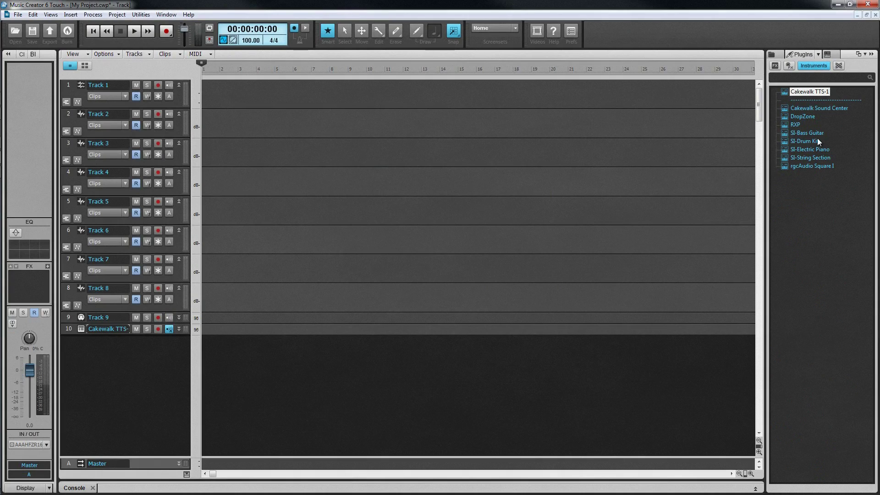
pyautogui.moveTo(815, 144); pyautogui.dragTo(334, 380)
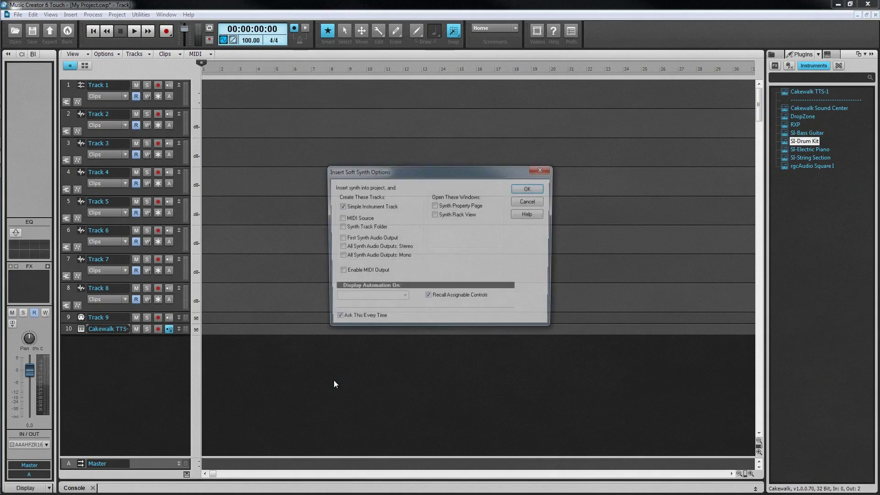
pyautogui.click(435, 205)
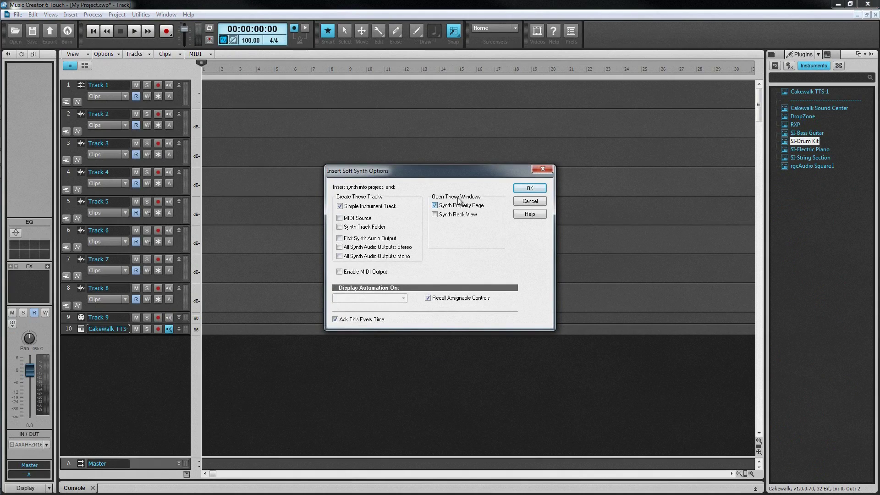
pyautogui.click(529, 188)
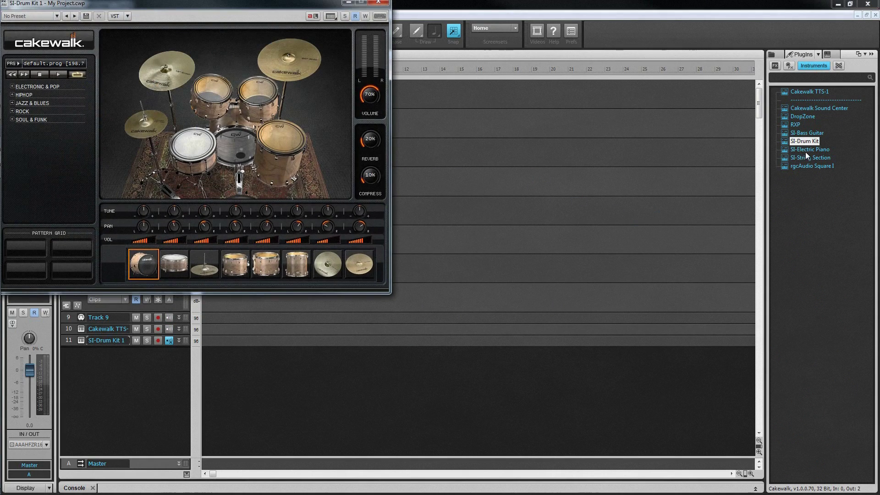
pyautogui.moveTo(808, 133); pyautogui.dragTo(316, 387)
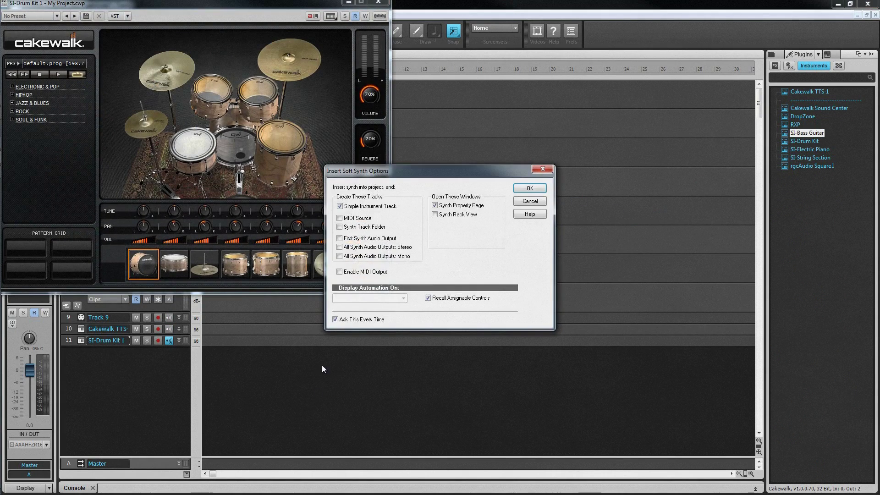
pyautogui.click(530, 188)
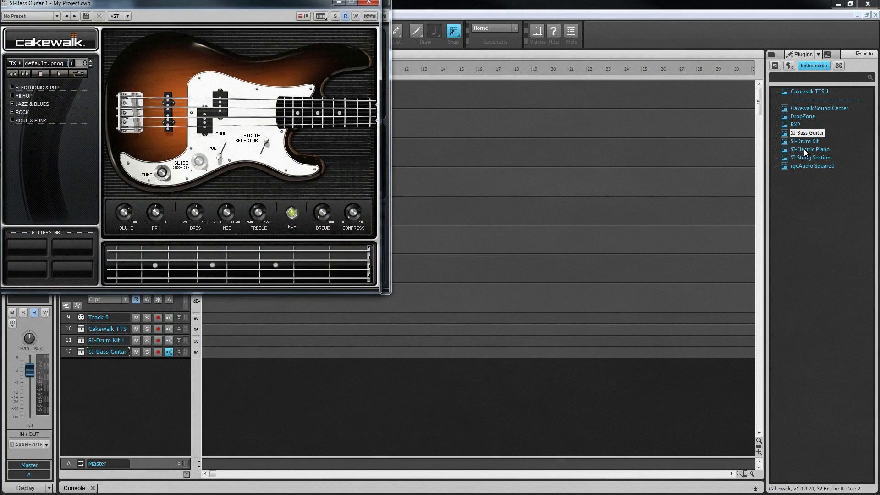
pyautogui.moveTo(805, 149); pyautogui.dragTo(356, 375)
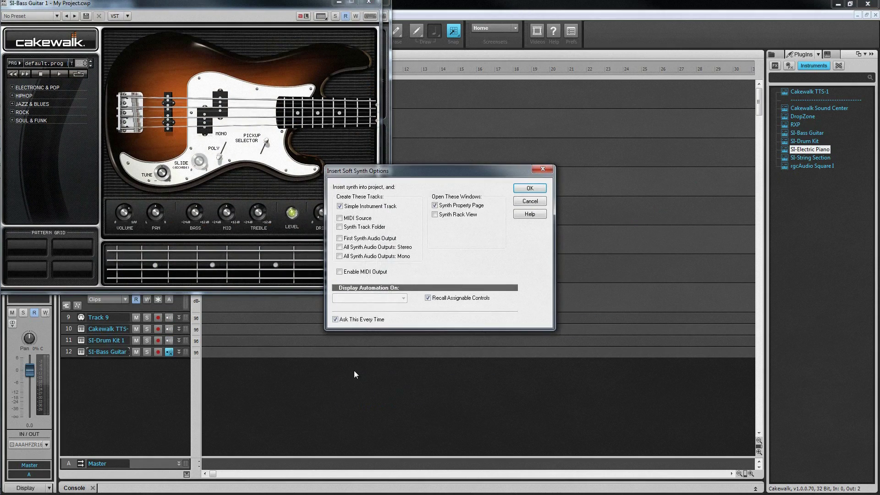
pyautogui.click(530, 188)
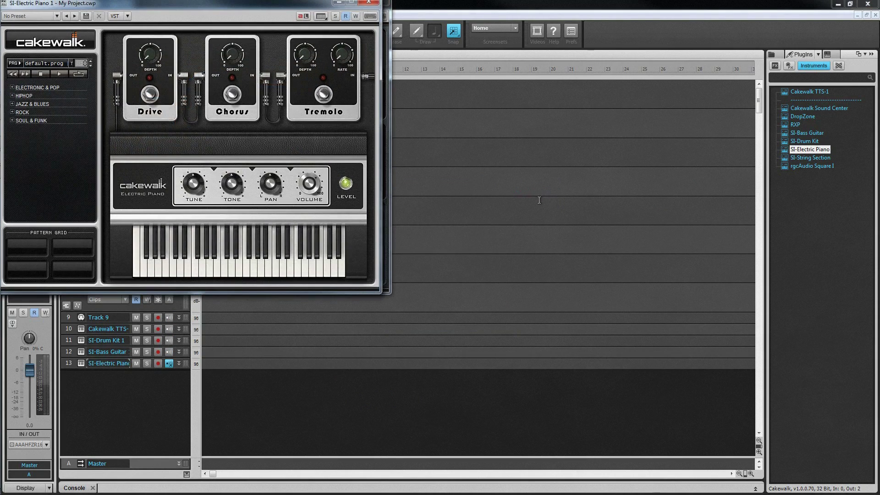
pyautogui.moveTo(811, 157); pyautogui.dragTo(369, 399)
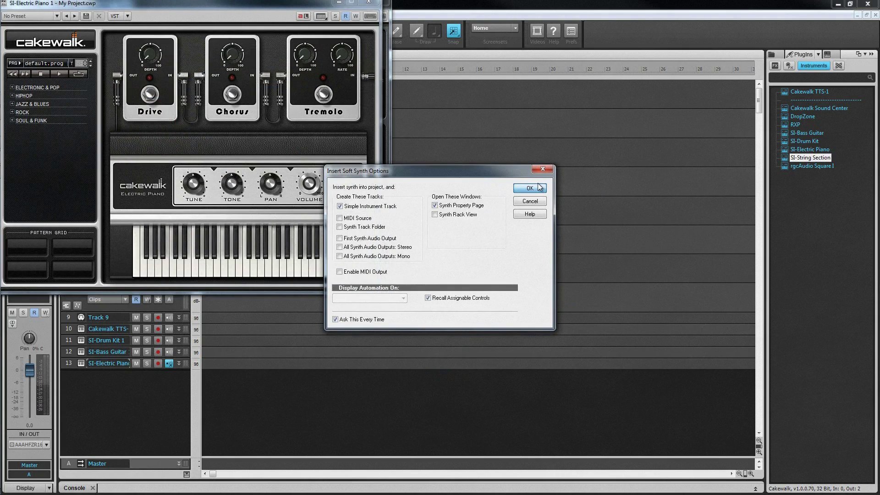
pyautogui.click(530, 188)
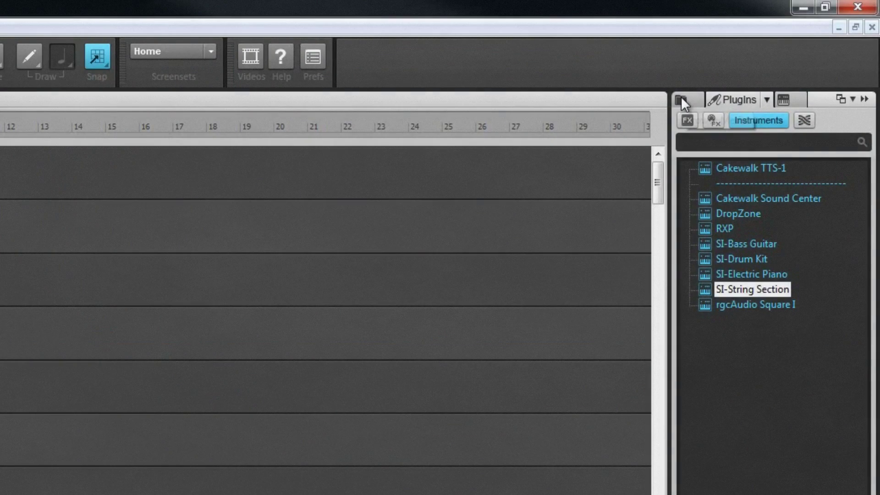
# Step: From MIDI Groove Clips > Bass > Alt Rock, place Rock1_bs.mid at the start of track 12
pyautogui.click(682, 97)
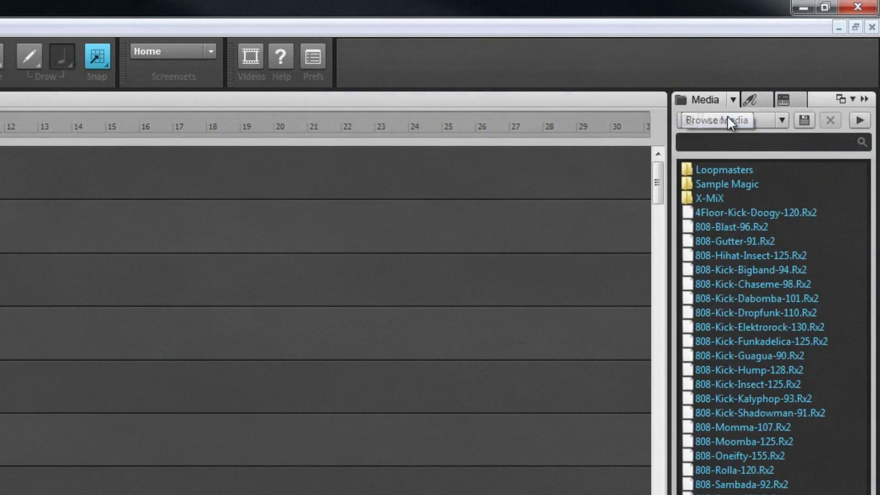
pyautogui.click(783, 119)
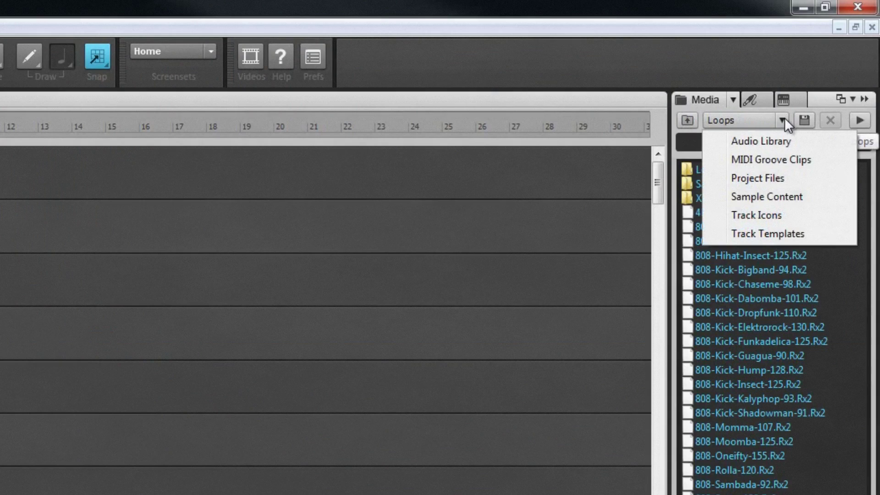
pyautogui.click(768, 158)
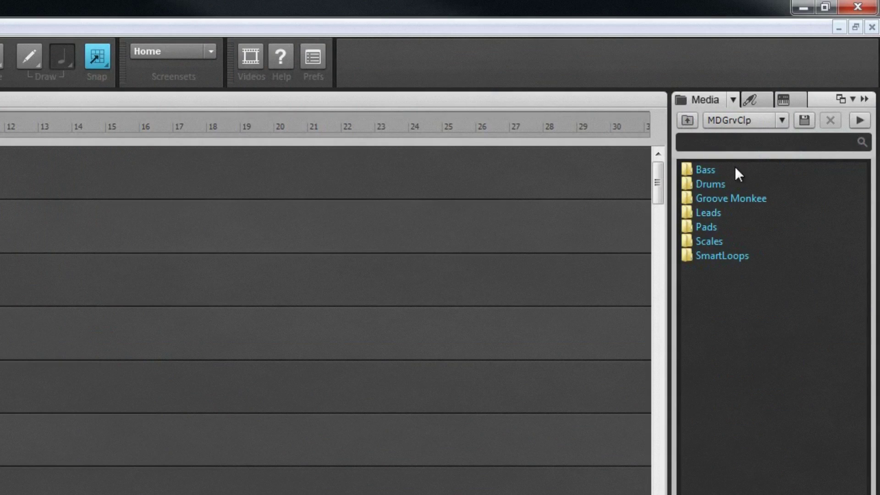
pyautogui.doubleClick(705, 171)
pyautogui.doubleClick(706, 183)
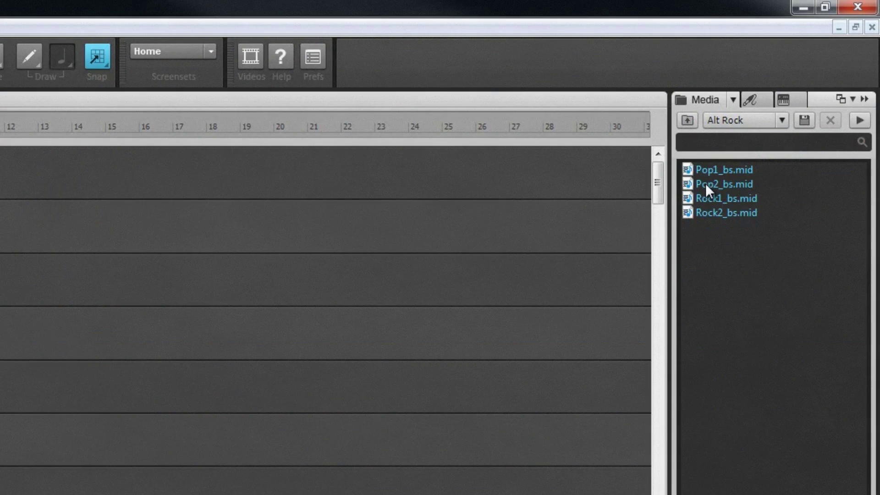
pyautogui.moveTo(711, 202); pyautogui.dragTo(0, 494)
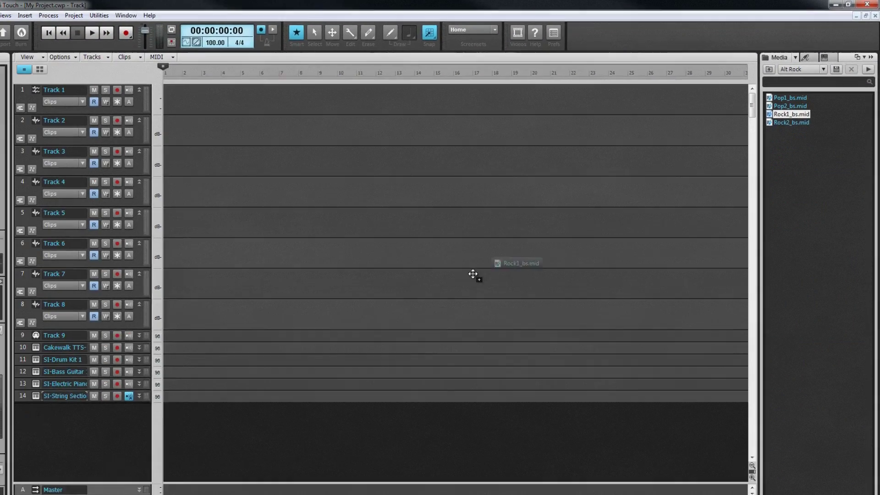
pyautogui.moveTo(248, 341); pyautogui.dragTo(202, 353)
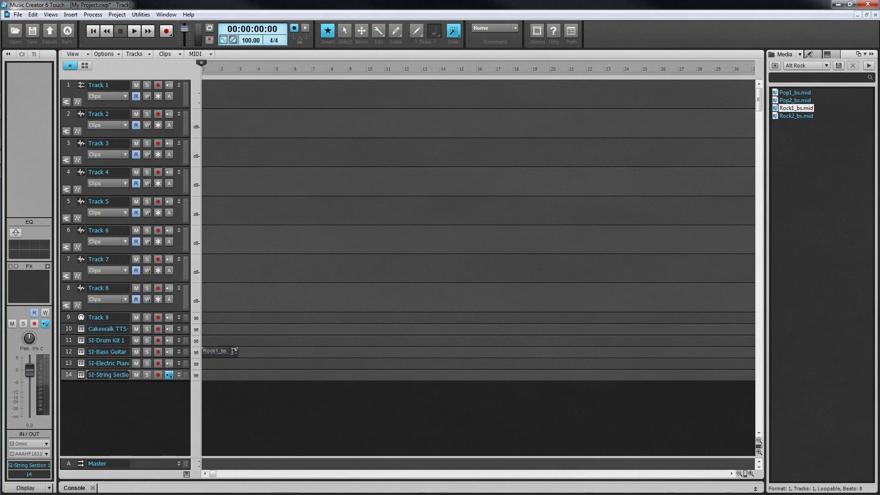
# Step: Place the FUNK CONSTRUCTOR loop DD_Drum_90_Lp7b on Track 1, extending it and the bass clip to bar 28
pyautogui.click(827, 66)
pyautogui.click(816, 76)
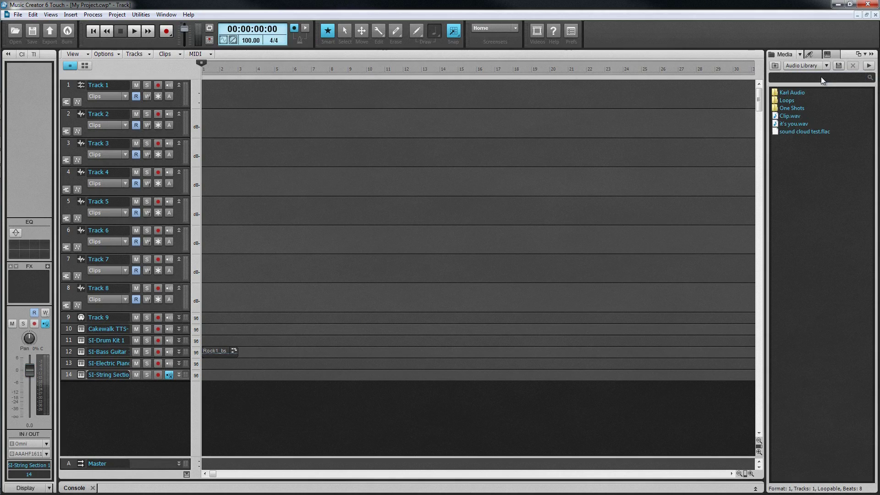
pyautogui.doubleClick(777, 104)
pyautogui.doubleClick(775, 93)
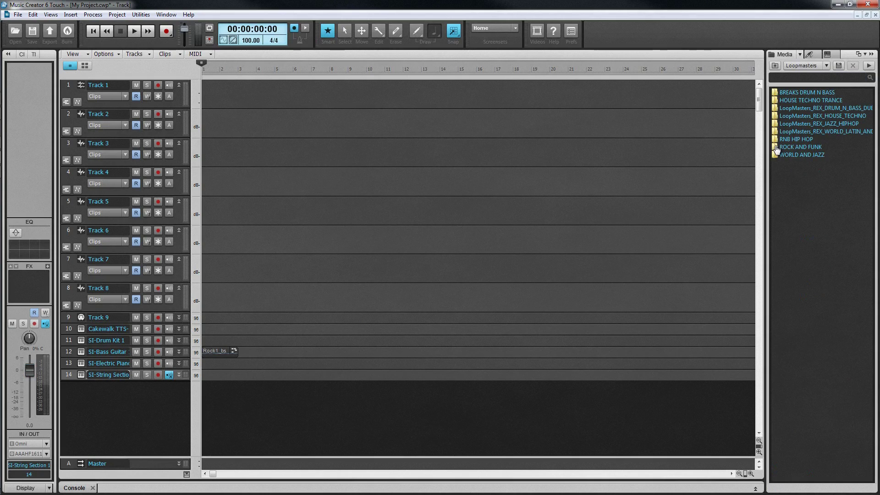
pyautogui.doubleClick(776, 148)
pyautogui.click(777, 101)
pyautogui.doubleClick(778, 101)
pyautogui.moveTo(810, 155); pyautogui.dragTo(207, 101)
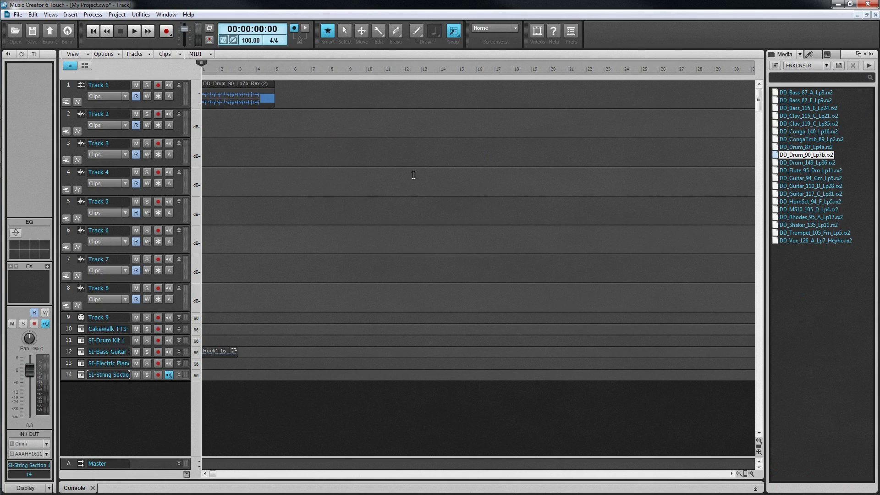
pyautogui.moveTo(276, 97); pyautogui.dragTo(697, 97)
pyautogui.moveTo(238, 353); pyautogui.dragTo(715, 353)
# Step: Drop Clap_01.wav from the One Shots folder onto Track 2 at bar 1
pyautogui.click(827, 67)
pyautogui.click(816, 78)
pyautogui.doubleClick(779, 108)
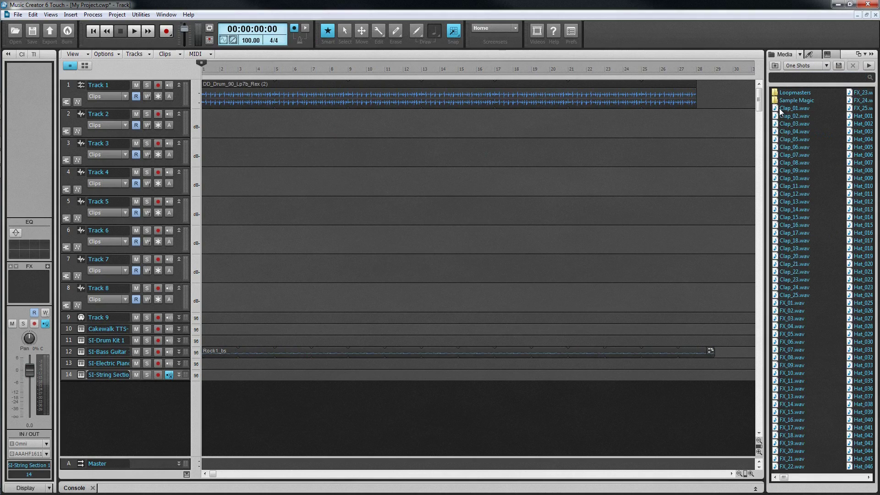
pyautogui.moveTo(777, 108); pyautogui.dragTo(692, 124)
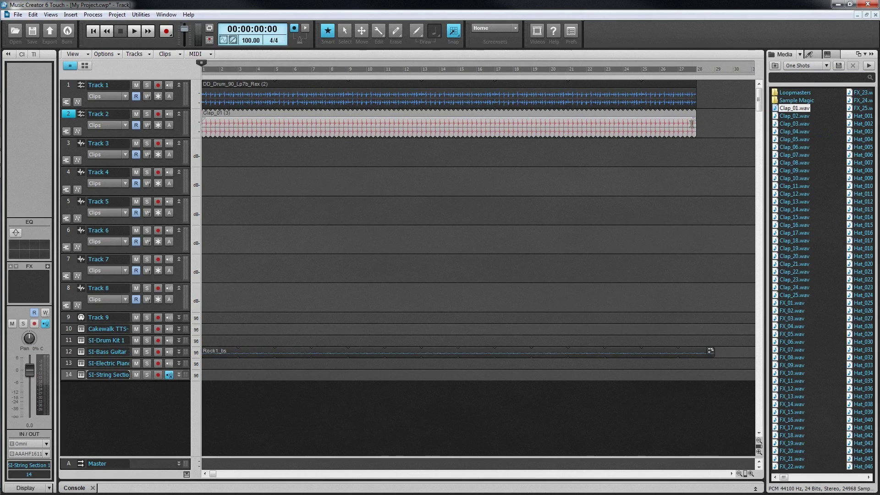
# Step: Open Track 10's TTS-1 editor, set channel 1 to the Organ 4 preset, and close it
pyautogui.click(82, 328)
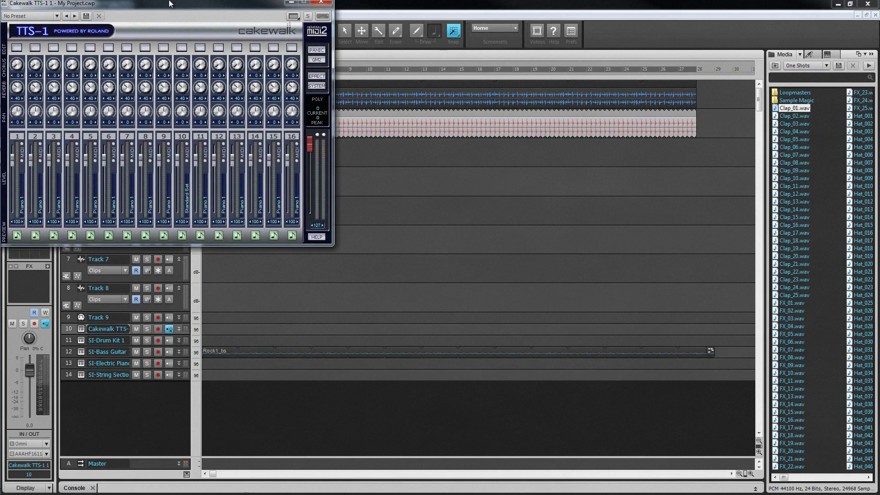
pyautogui.moveTo(172, 4); pyautogui.dragTo(391, 98)
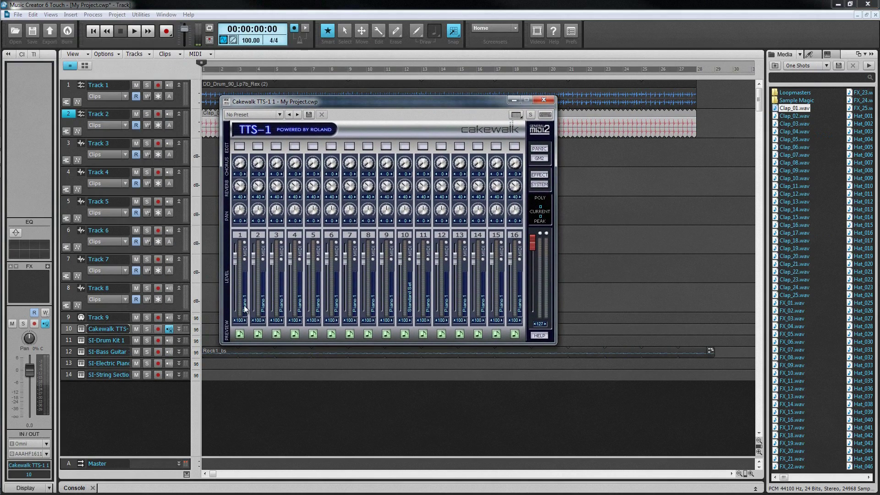
pyautogui.rightClick(246, 308)
pyautogui.moveTo(280, 311)
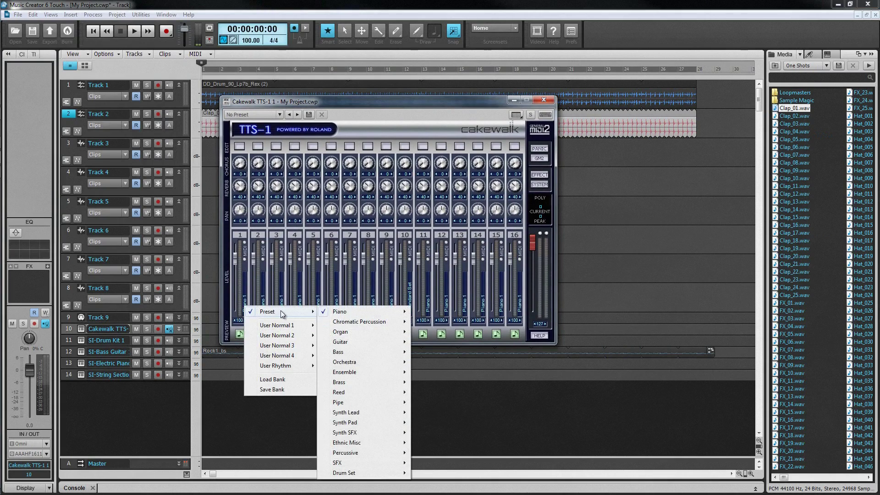
pyautogui.moveTo(360, 331)
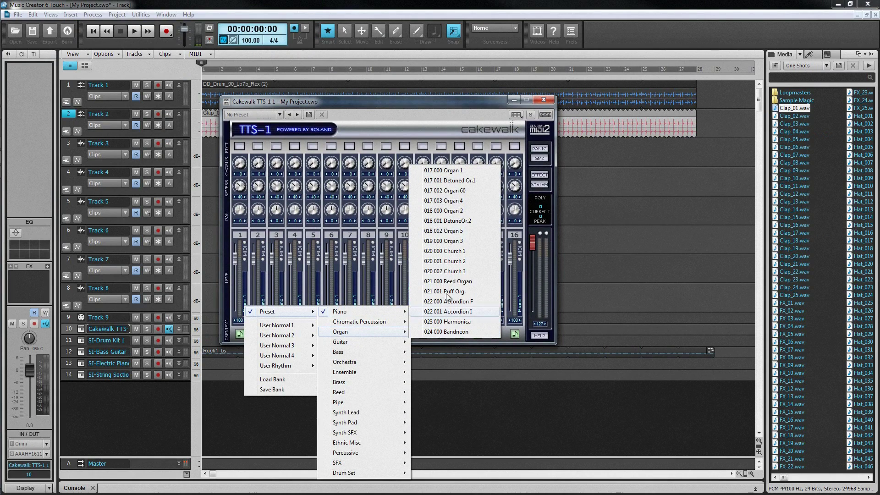
pyautogui.click(458, 201)
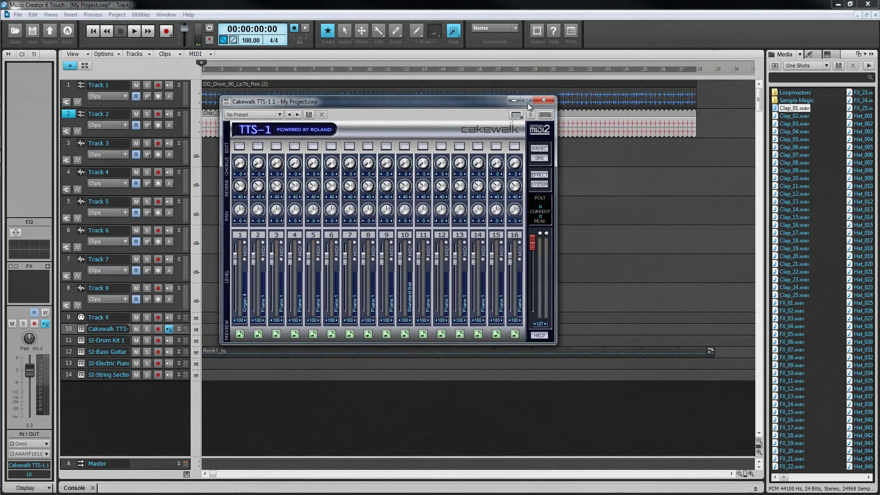
pyautogui.click(545, 100)
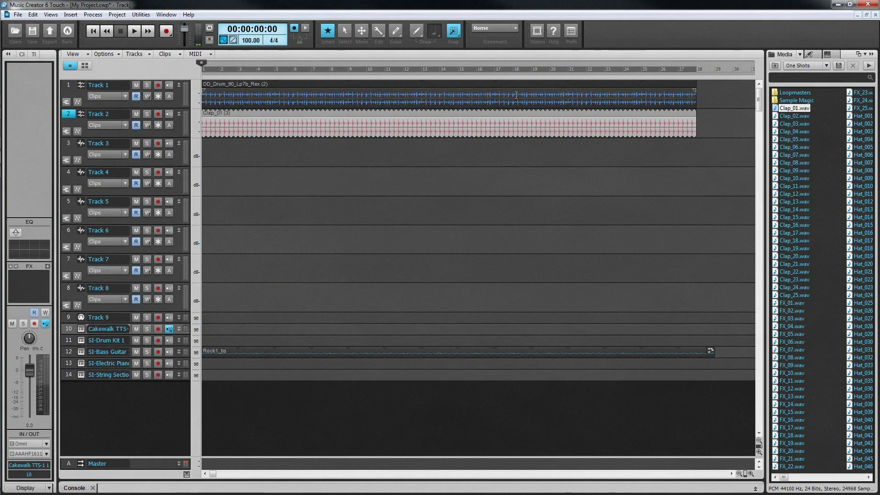
# Step: Save the project, play the mix briefly, then set the now time just past bar 10
pyautogui.click(19, 17)
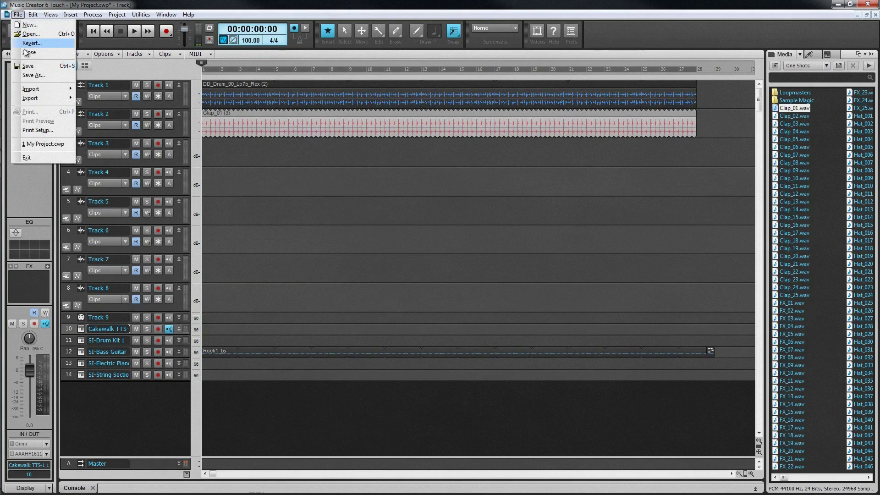
pyautogui.click(26, 66)
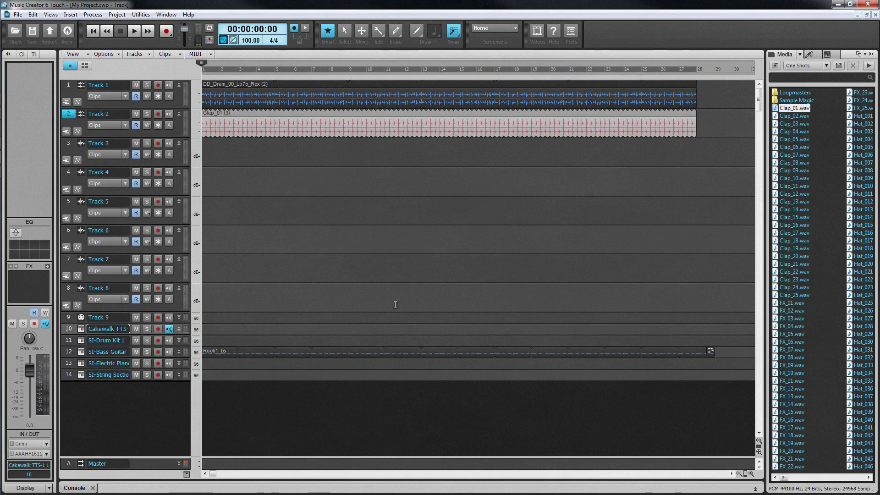
pyautogui.click(134, 33)
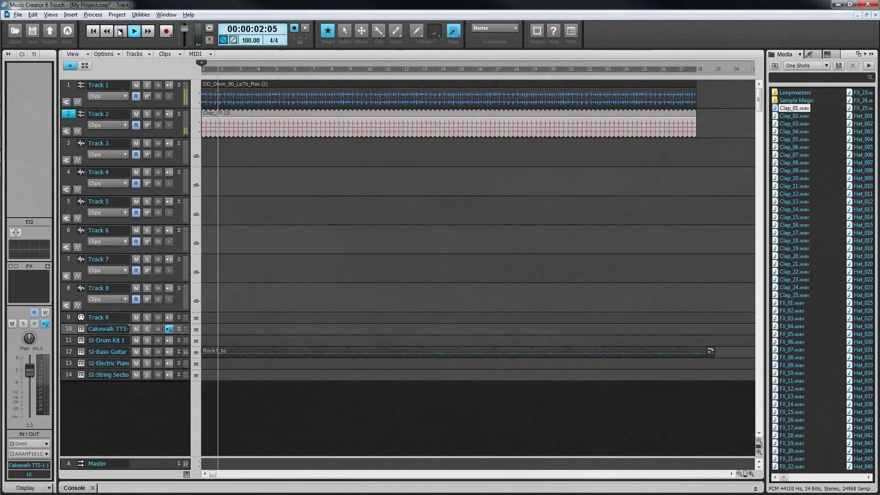
pyautogui.click(119, 31)
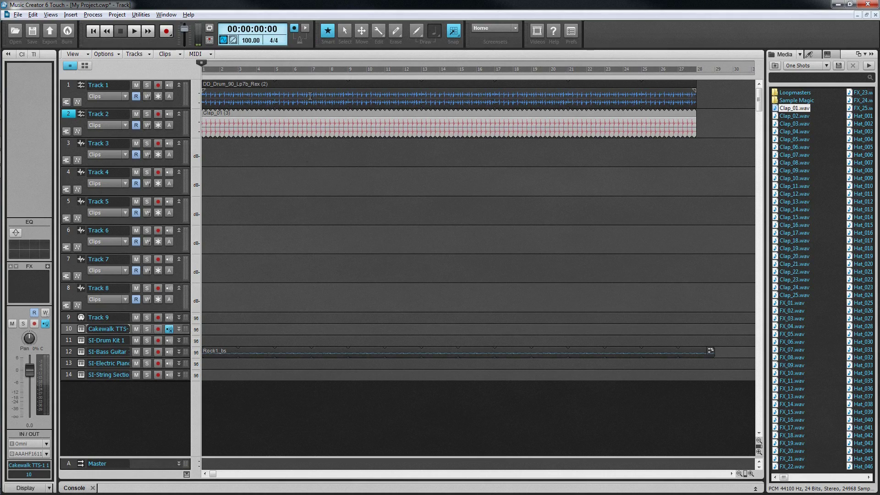
pyautogui.click(318, 68)
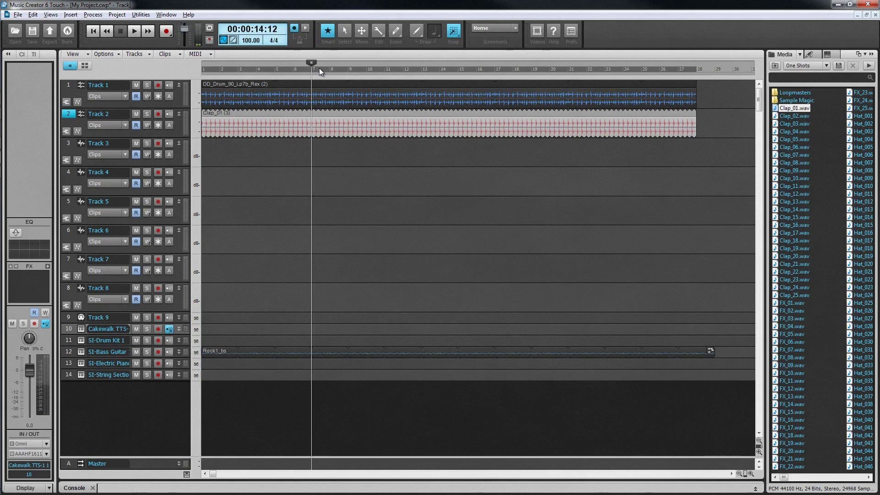
pyautogui.click(386, 69)
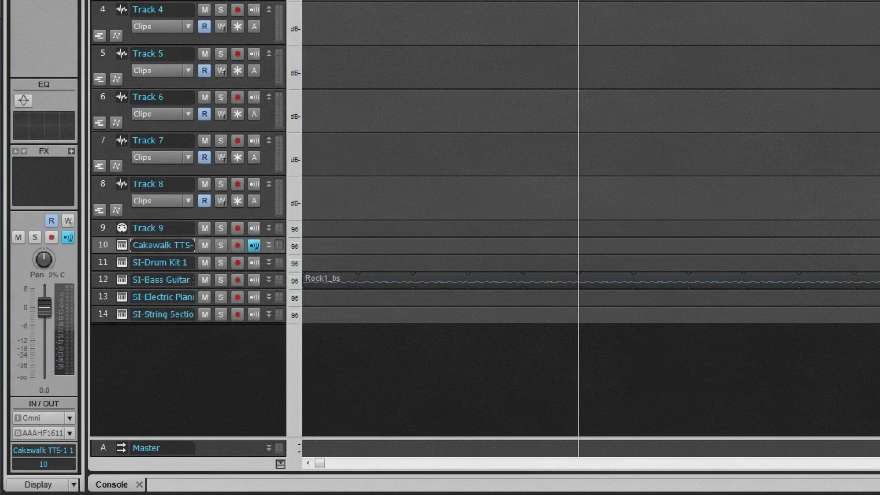
# Step: Set the SI-Electric Piano track's input to PCR 1 Omni and record a take with R
pyautogui.click(122, 296)
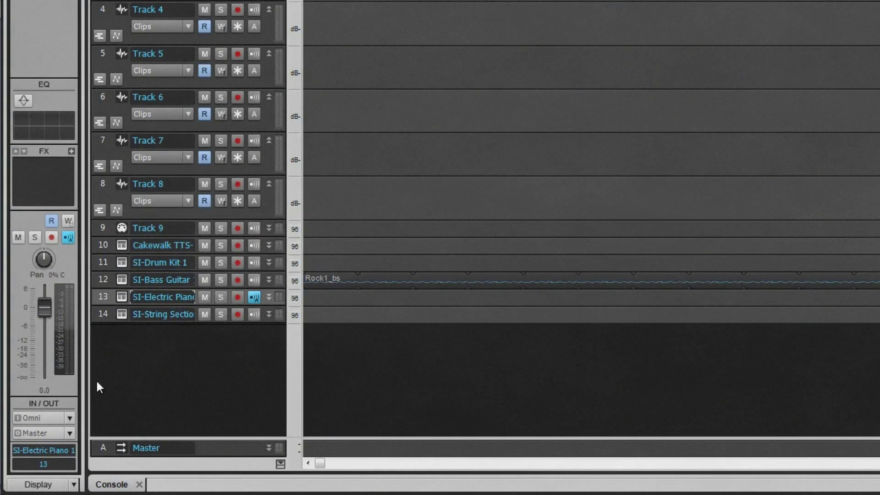
pyautogui.click(70, 418)
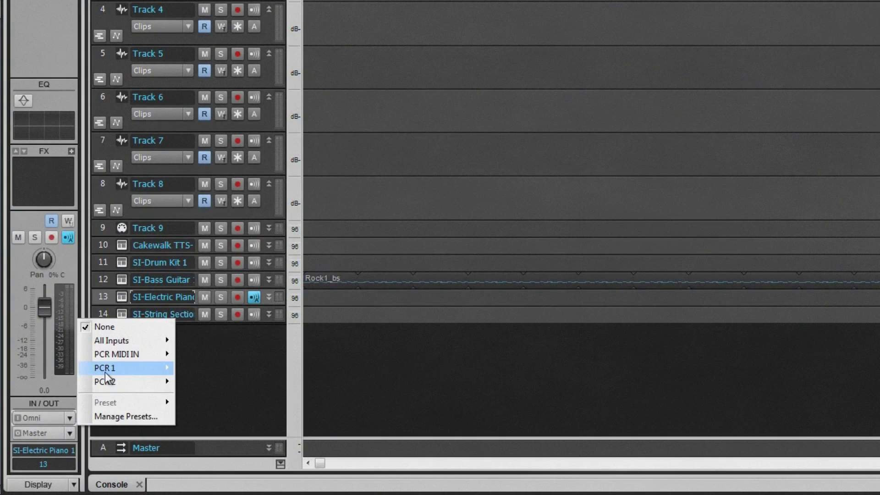
pyautogui.moveTo(110, 368)
pyautogui.click(222, 147)
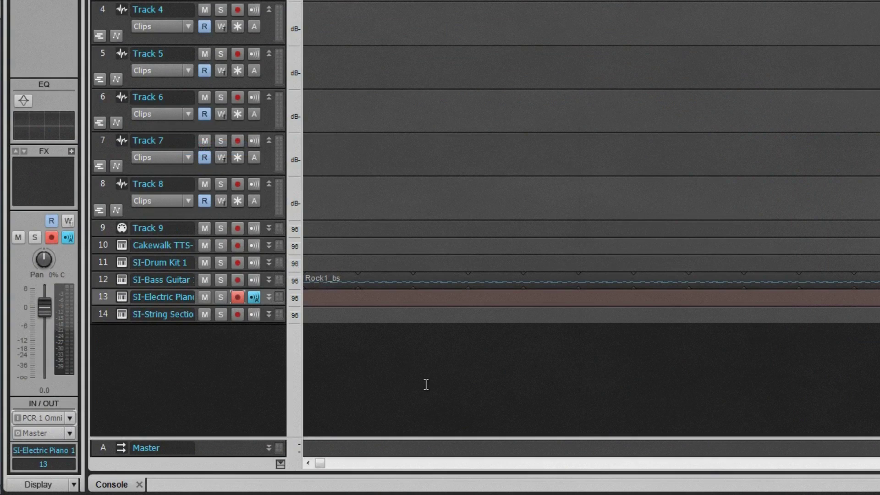
pyautogui.press('r')
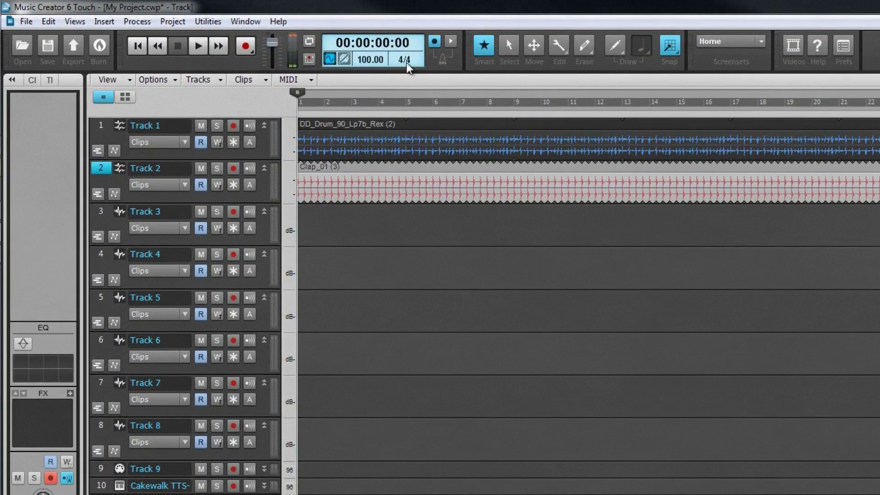
# Step: Confirm the project meter stays at 4/4 in the Meter/Key Signature dialog
pyautogui.click(282, 42)
pyautogui.click(717, 322)
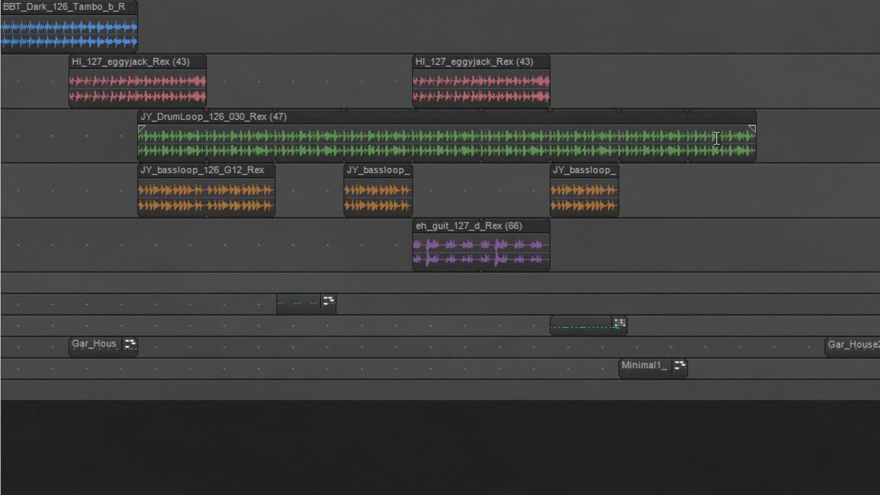
# Step: Select the JY_DrumLoop clip and a range of clips across several tracks
pyautogui.click(672, 118)
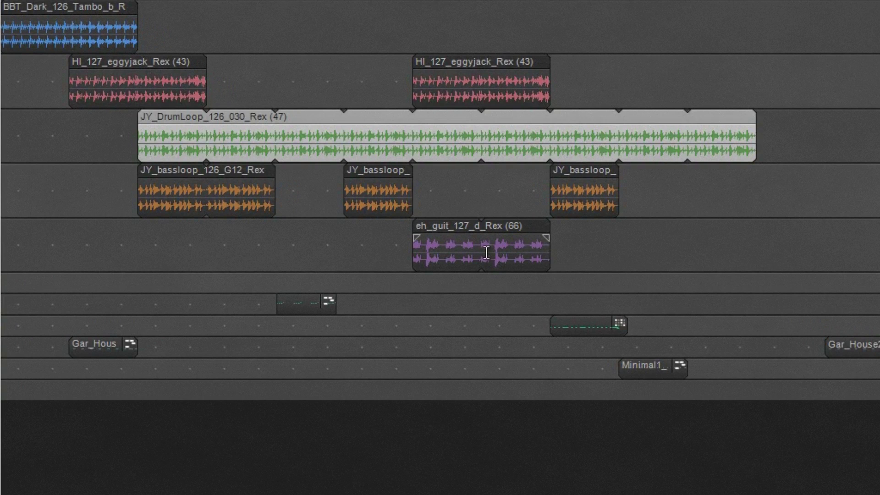
pyautogui.moveTo(480, 260); pyautogui.dragTo(536, 252)
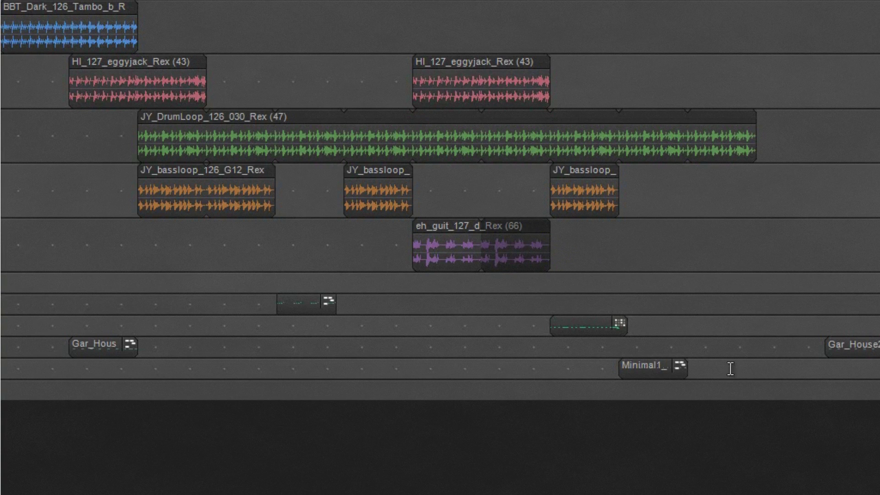
pyautogui.moveTo(750, 415); pyautogui.dragTo(476, 180)
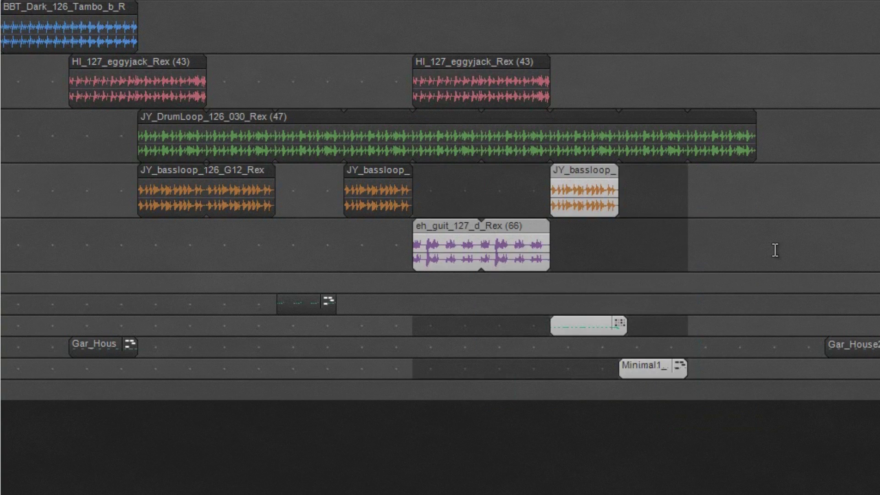
# Step: Split the JY_DrumLoop clip, move its right part later, fade out the left part, and extend the right leftward
pyautogui.click(311, 154)
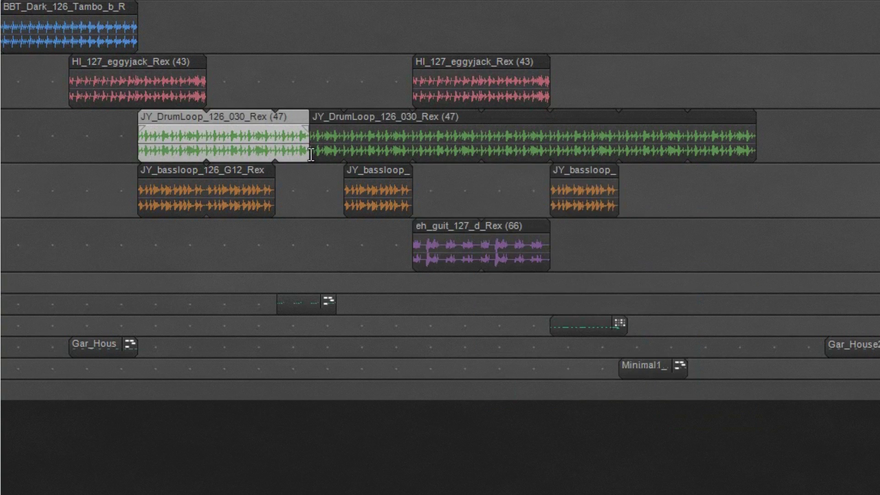
pyautogui.moveTo(348, 117); pyautogui.dragTo(555, 119)
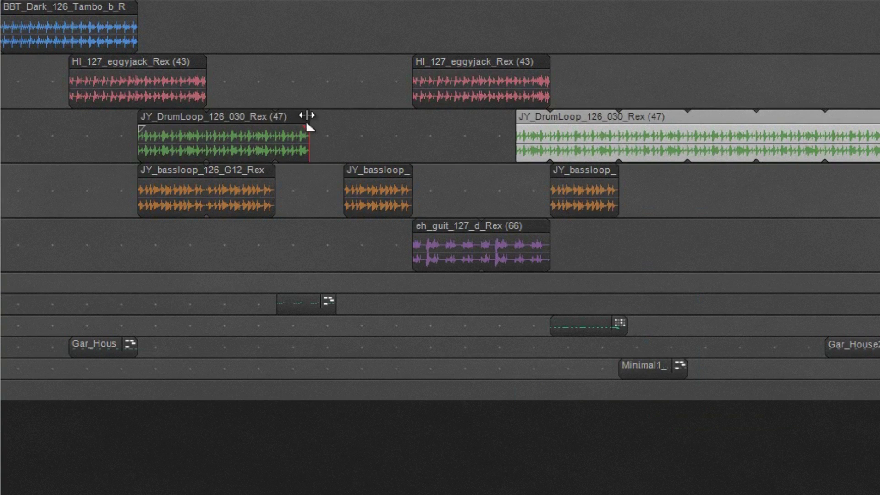
pyautogui.moveTo(307, 118); pyautogui.dragTo(265, 122)
pyautogui.moveTo(520, 136); pyautogui.dragTo(352, 143)
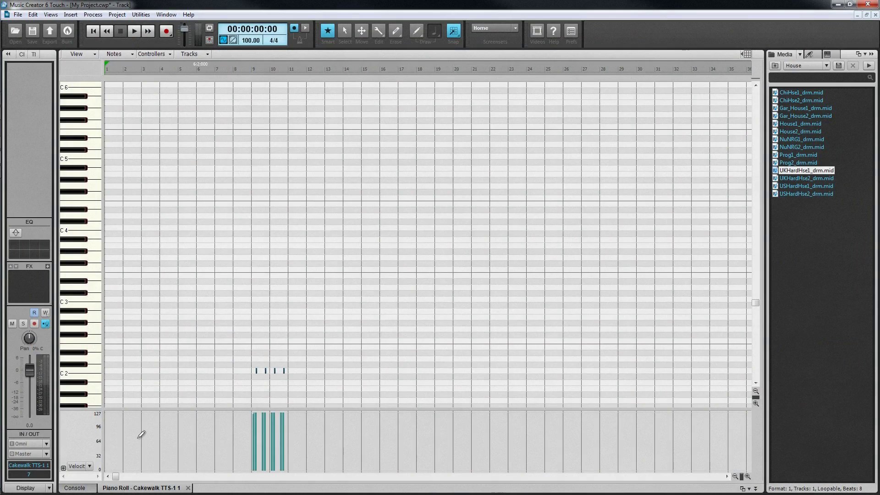
# Step: Draw piano-roll notes at measures 9, 12–15, 16 and 18
pyautogui.click(82, 489)
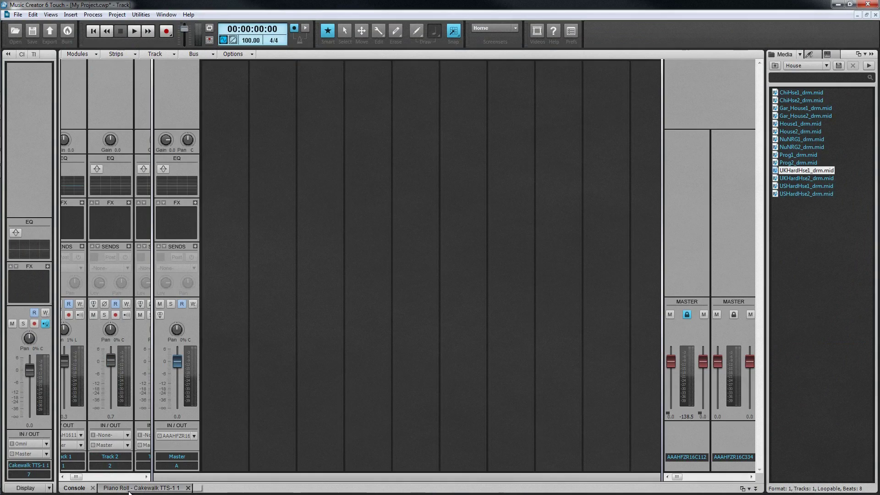
pyautogui.click(143, 488)
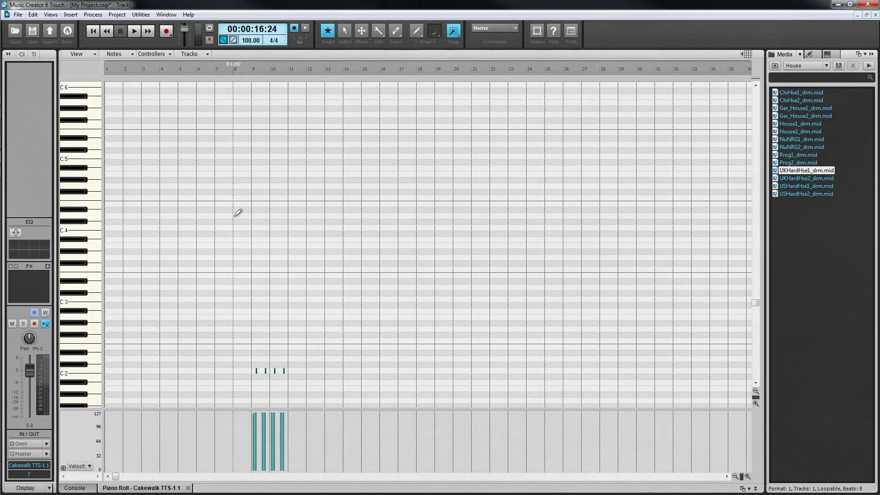
pyautogui.click(235, 216)
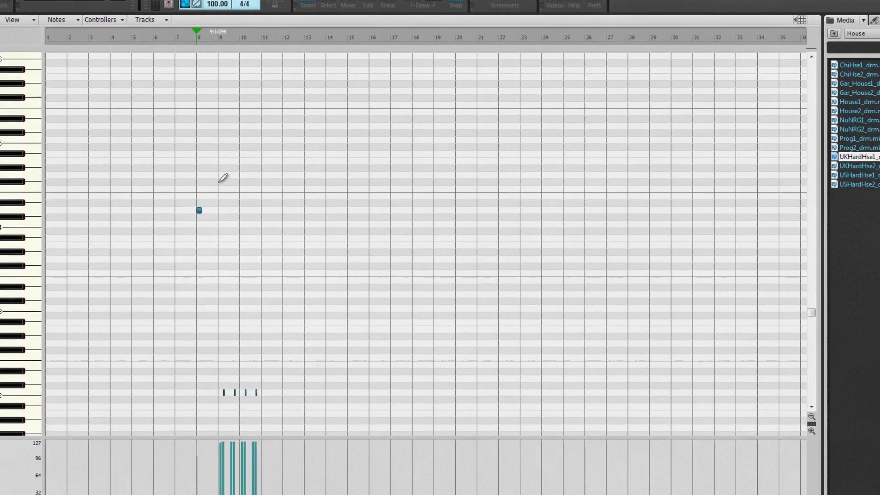
pyautogui.moveTo(253, 192); pyautogui.dragTo(310, 186)
pyautogui.moveTo(268, 165); pyautogui.dragTo(269, 166)
pyautogui.moveTo(264, 221)
pyautogui.mouseDown()
pyautogui.moveTo(348, 212)
pyautogui.moveTo(414, 178)
pyautogui.moveTo(415, 164)
pyautogui.mouseUp()
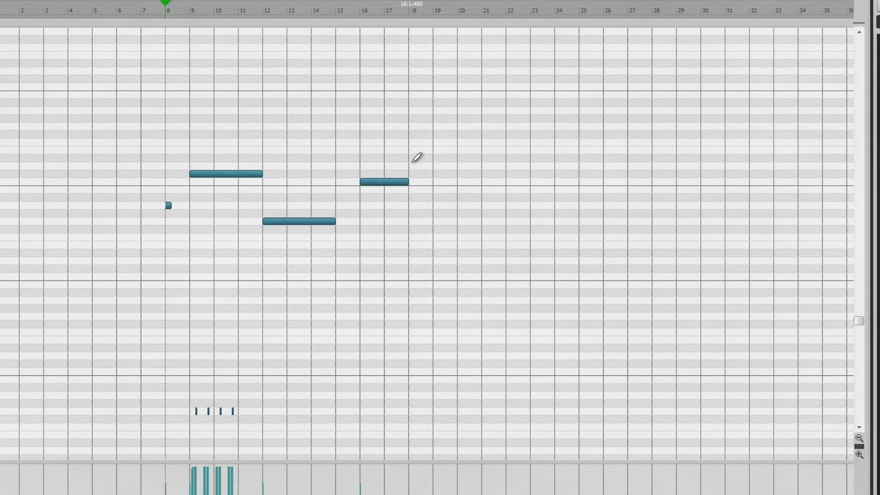
pyautogui.moveTo(415, 159); pyautogui.dragTo(441, 153)
# Step: Add a short note at measure 21 and show the note-length choices in the tool HUD
pyautogui.click(487, 135)
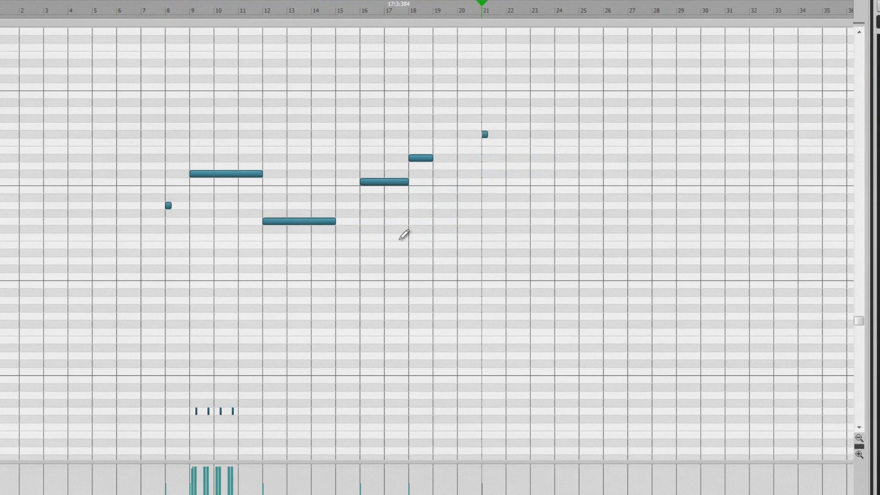
pyautogui.rightClick(400, 238)
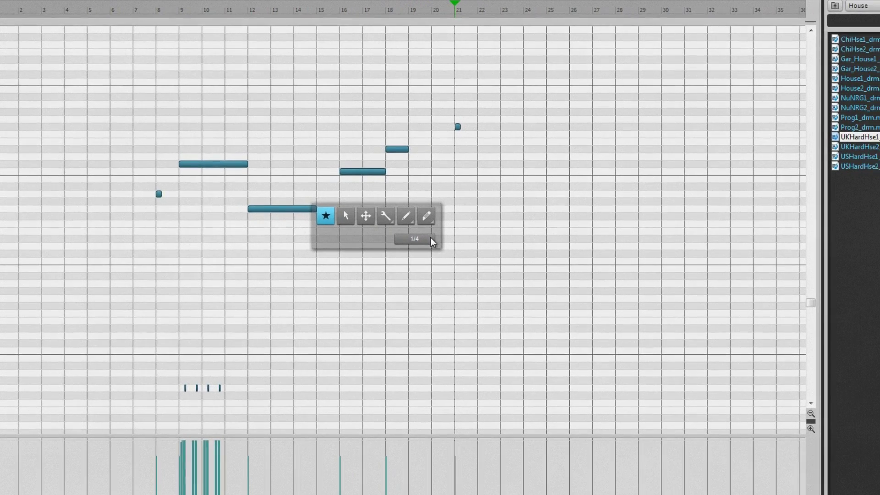
pyautogui.click(439, 252)
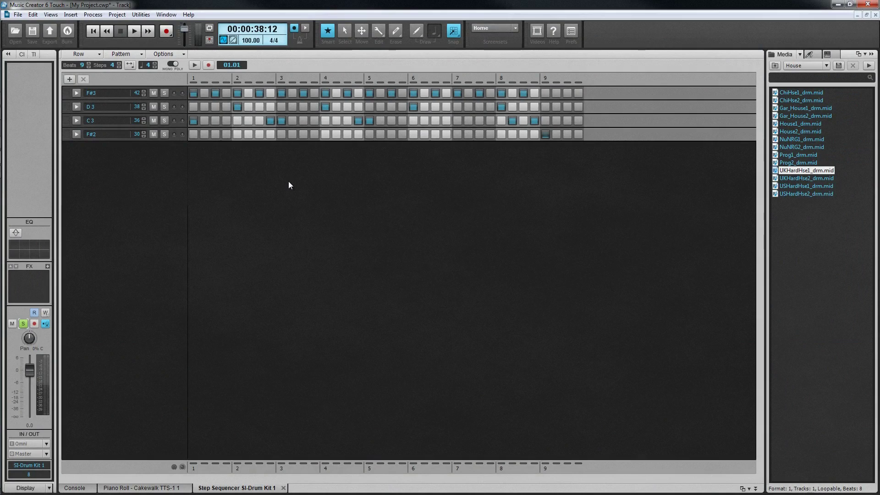
# Step: Play the SI-Drum Kit 1 step-sequencer pattern with Space
pyautogui.press('space')
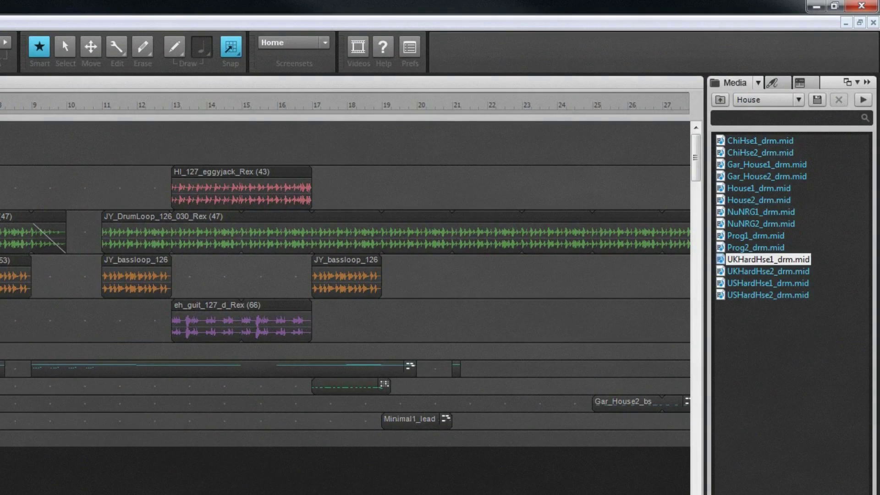
# Step: Move the HI_127_eggyjack_Rex clip freely to bar 14 with snapping temporarily off
pyautogui.moveTo(232, 87)
pyautogui.mouseDown()
pyautogui.moveTo(236, 101)
pyautogui.moveTo(236, 91)
pyautogui.mouseUp()
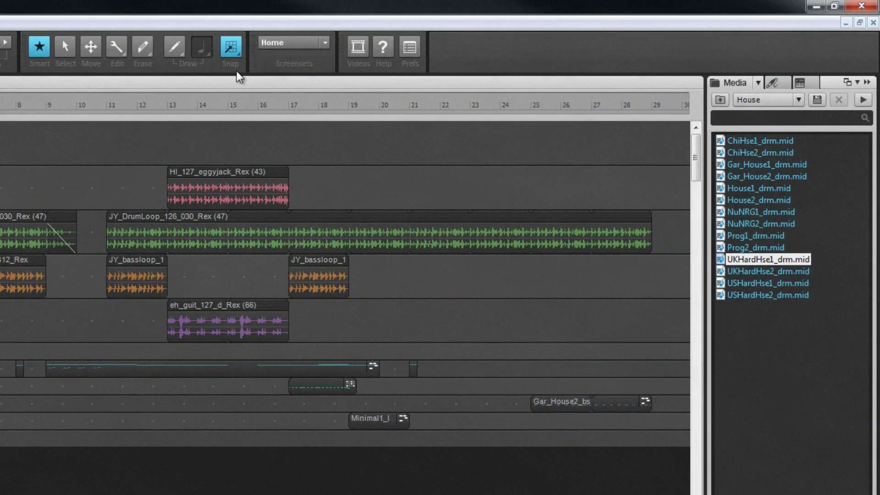
pyautogui.click(234, 56)
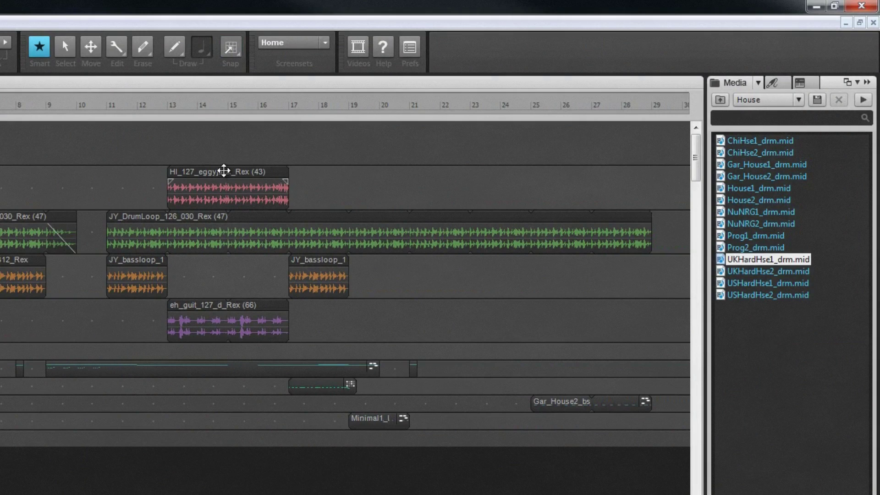
pyautogui.moveTo(226, 171); pyautogui.dragTo(251, 172)
pyautogui.click(231, 47)
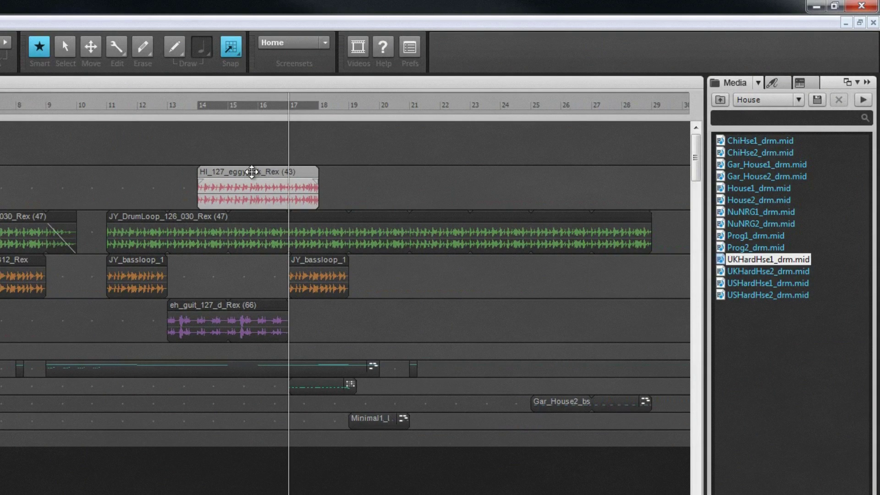
# Step: Open Snap Settings and turn on smart grid snapping
pyautogui.click(234, 54)
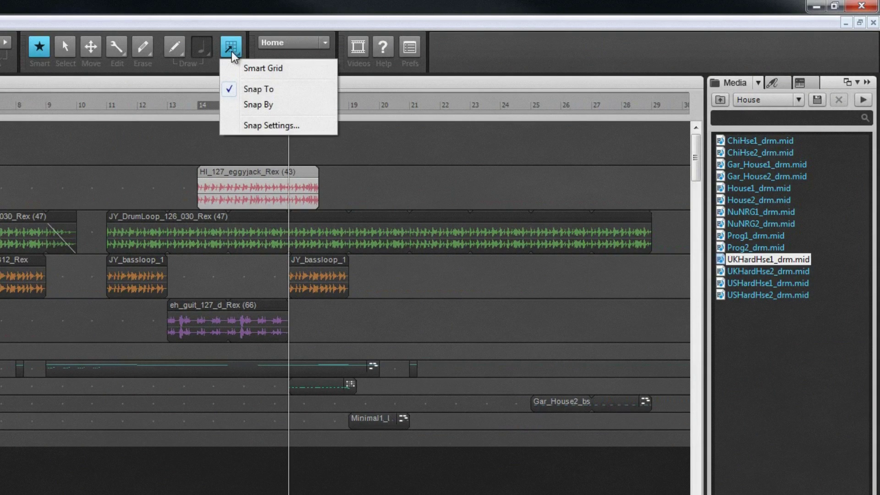
pyautogui.click(263, 126)
pyautogui.moveTo(291, 71); pyautogui.dragTo(466, 86)
pyautogui.click(239, 57)
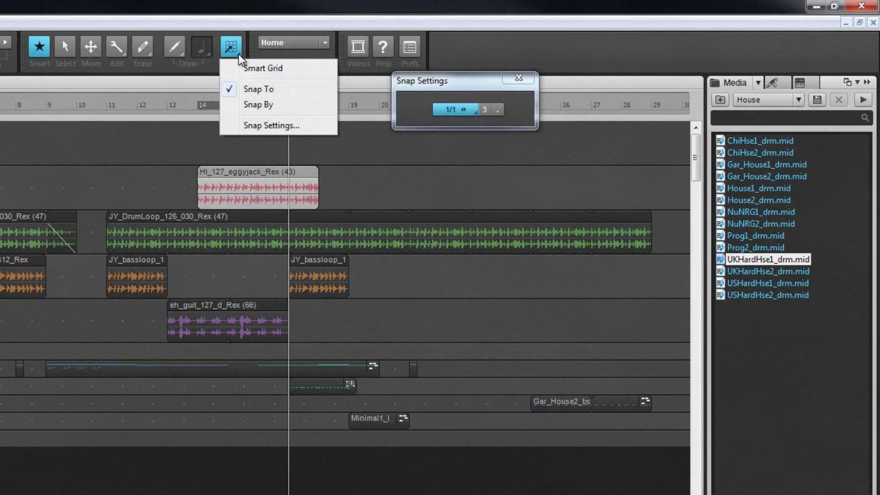
pyautogui.click(251, 68)
pyautogui.moveTo(271, 101)
pyautogui.mouseDown()
pyautogui.moveTo(284, 112)
pyautogui.moveTo(283, 95)
pyautogui.mouseUp()
# Step: Turn smart grid snapping off and set the snap resolution to 1/32
pyautogui.click(236, 56)
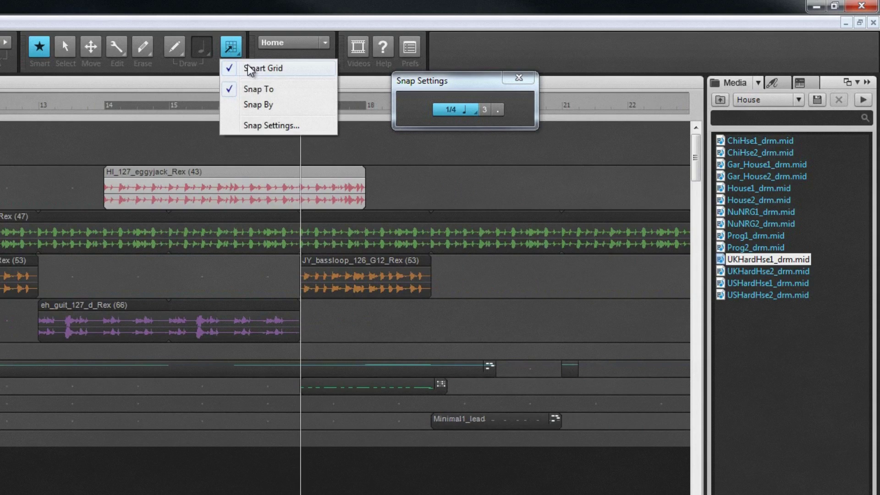
pyautogui.click(248, 69)
pyautogui.click(472, 113)
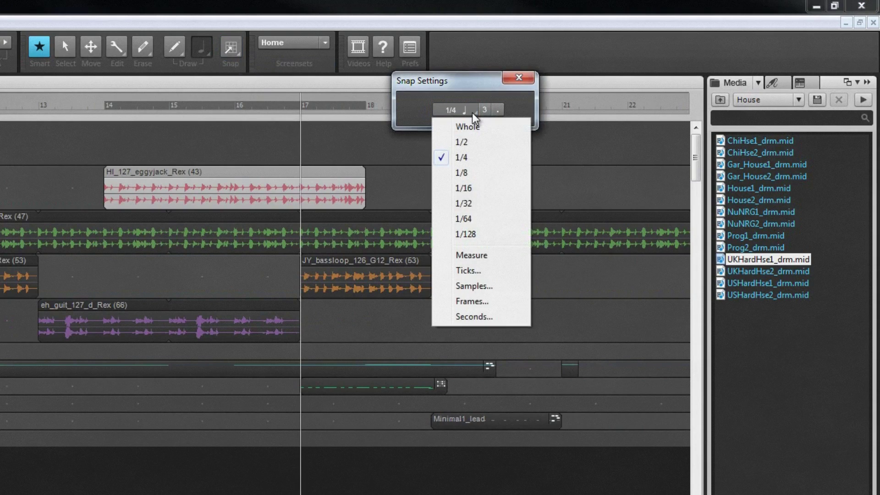
pyautogui.click(464, 203)
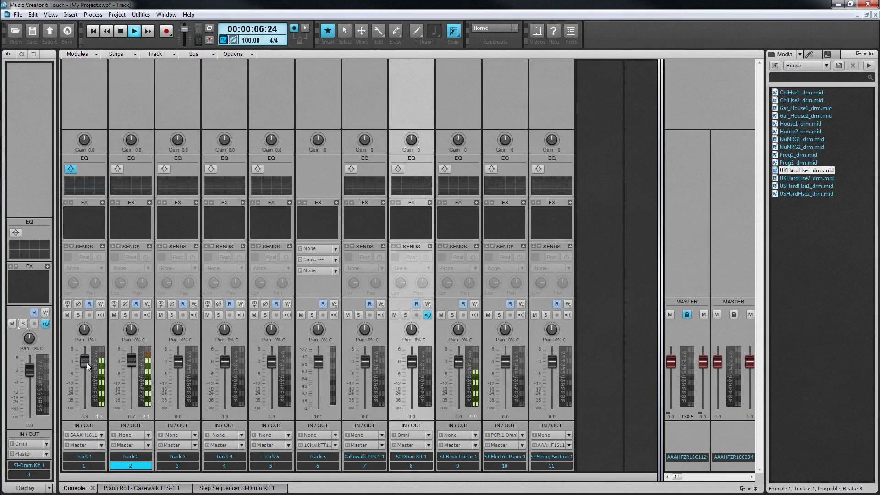
# Step: Set Track 1's fader to -13.8 and Track 2's pan to about 8% L, then enable Track 3's EQ
pyautogui.scroll(-6, 85, 363)
pyautogui.scroll(10, 133, 327)
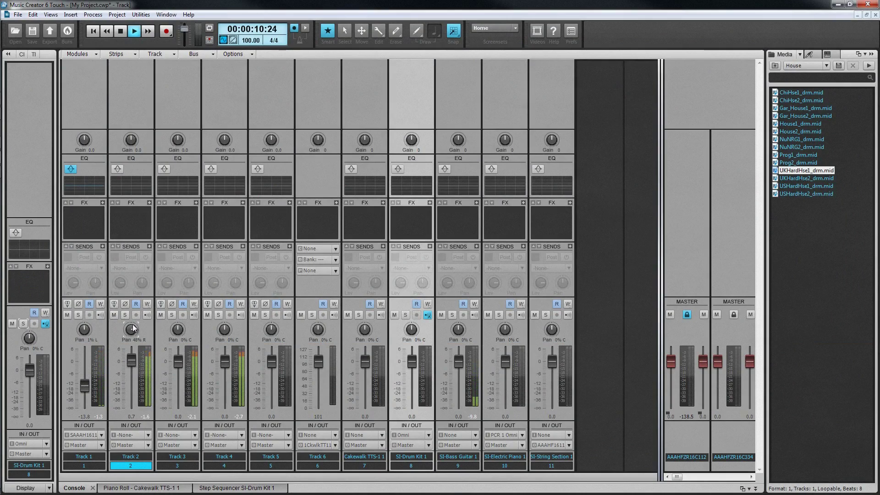
pyautogui.scroll(10, 133, 328)
pyautogui.scroll(-10, 134, 330)
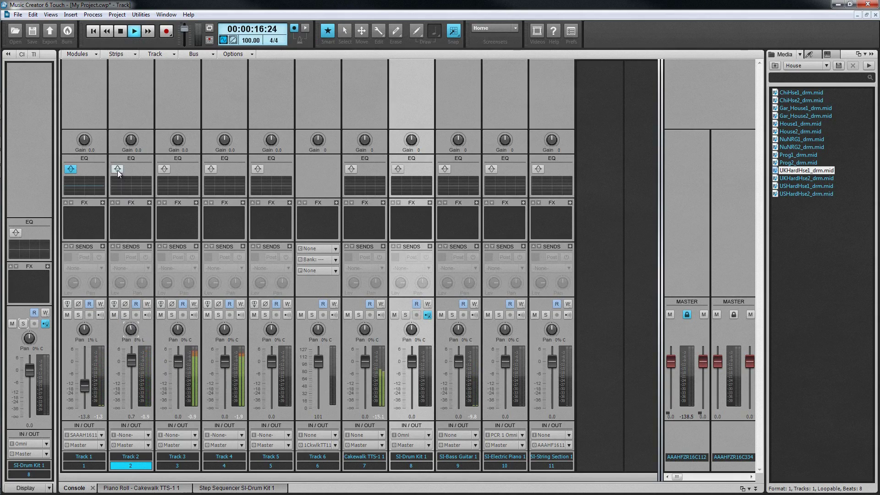
pyautogui.click(164, 169)
# Step: Enable Track 3's EQ band 1 and move it to 145 Hz at -17.5 dB, then stop playback
pyautogui.doubleClick(175, 188)
pyautogui.moveTo(648, 200); pyautogui.dragTo(642, 229)
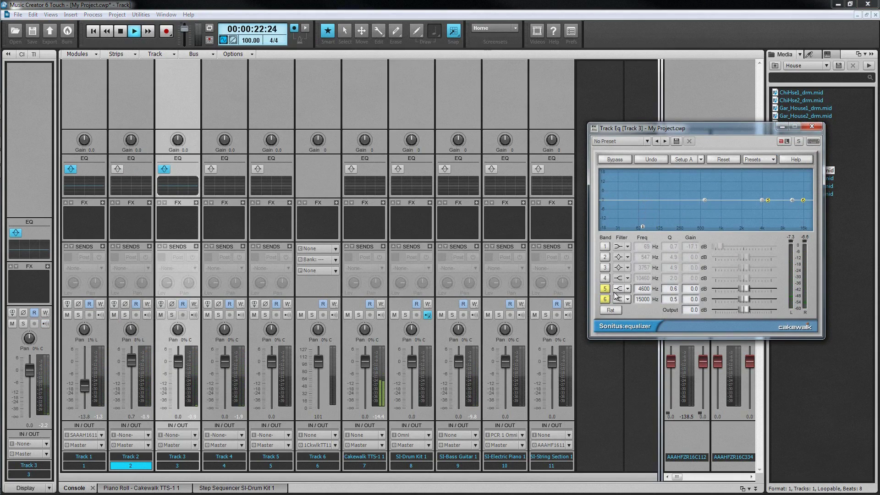
pyautogui.click(605, 246)
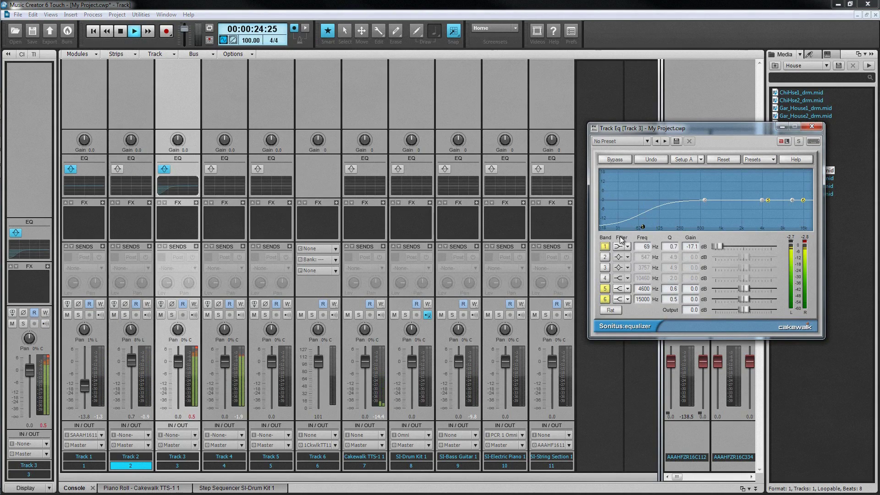
pyautogui.click(647, 228)
pyautogui.moveTo(648, 229)
pyautogui.mouseDown()
pyautogui.moveTo(679, 229)
pyautogui.moveTo(664, 228)
pyautogui.mouseUp()
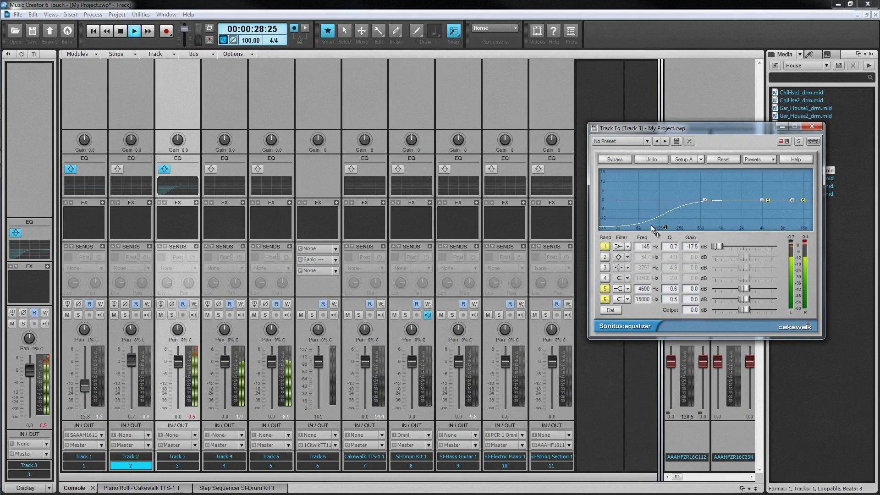
pyautogui.press('space')
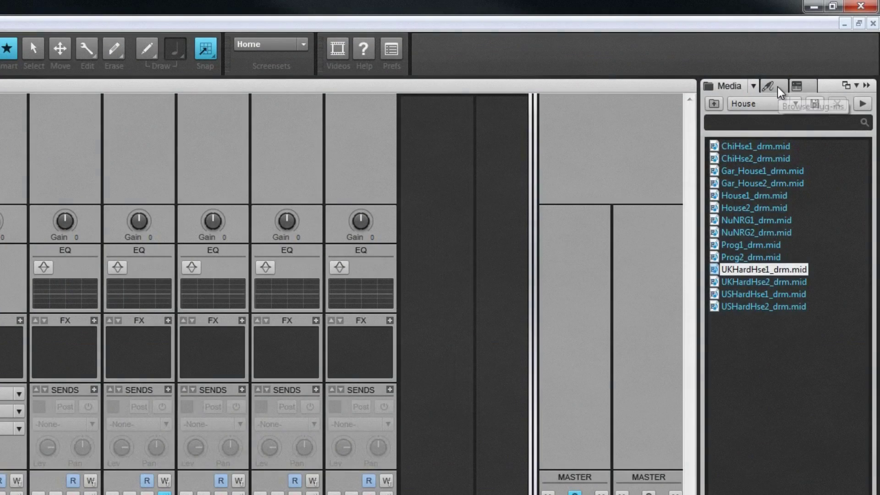
# Step: Add the Cakewalk Compressor/Gate audio effect to Track 4
pyautogui.click(814, 55)
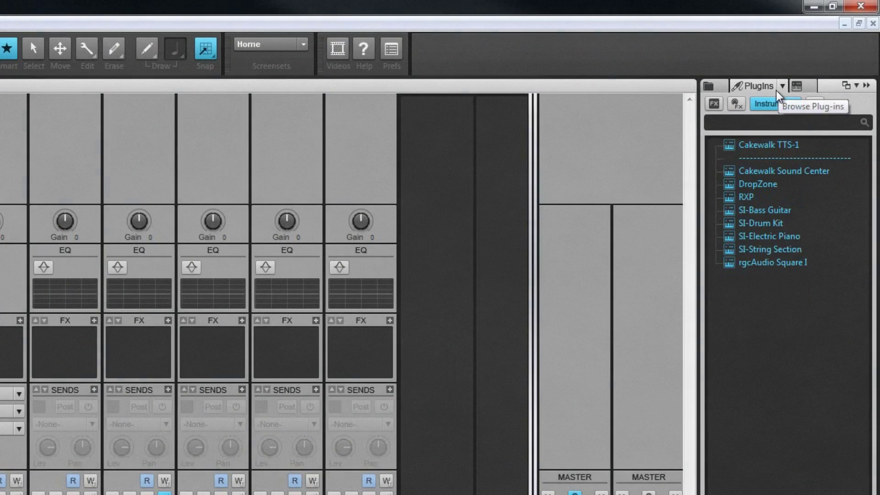
pyautogui.click(714, 104)
pyautogui.doubleClick(731, 172)
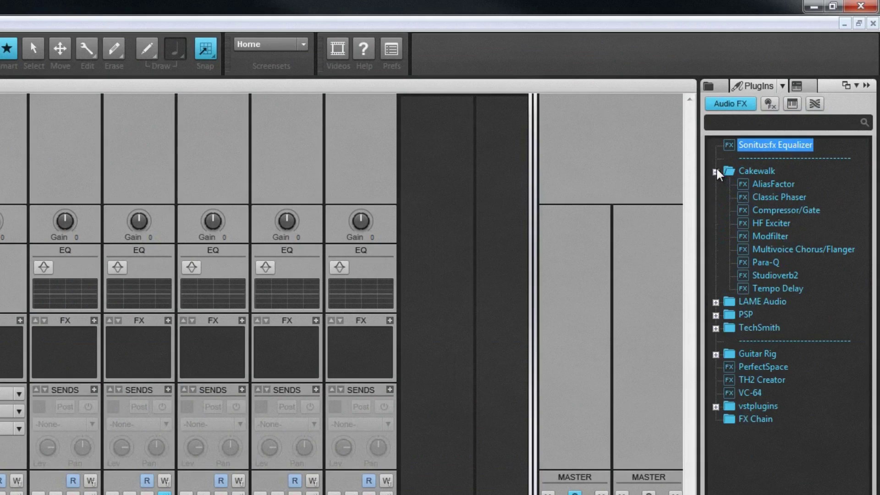
pyautogui.moveTo(792, 217); pyautogui.dragTo(0, 368)
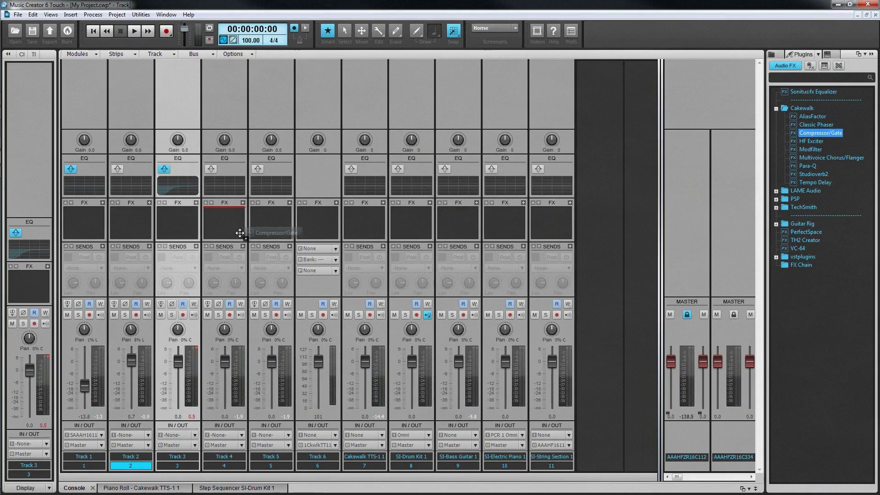
pyautogui.moveTo(240, 233); pyautogui.dragTo(229, 235)
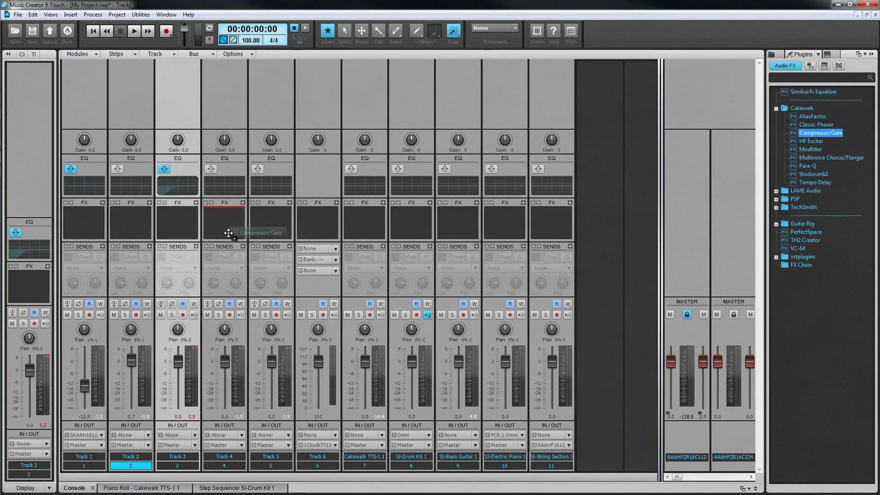
pyautogui.moveTo(738, 132); pyautogui.dragTo(561, 113)
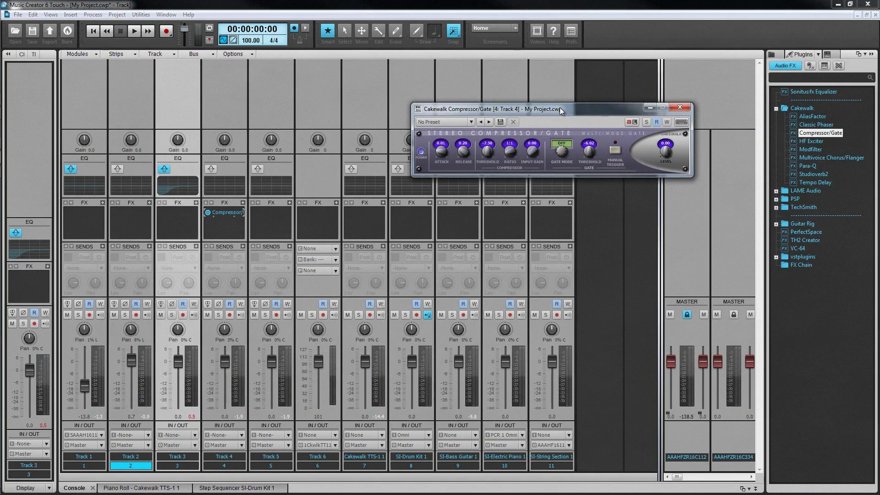
# Step: Add Tempo Delay to Track 5, Studioverb2 to Track 3 and TH2 Creator to Track 2
pyautogui.moveTo(815, 182); pyautogui.dragTo(274, 213)
pyautogui.moveTo(742, 124); pyautogui.dragTo(566, 185)
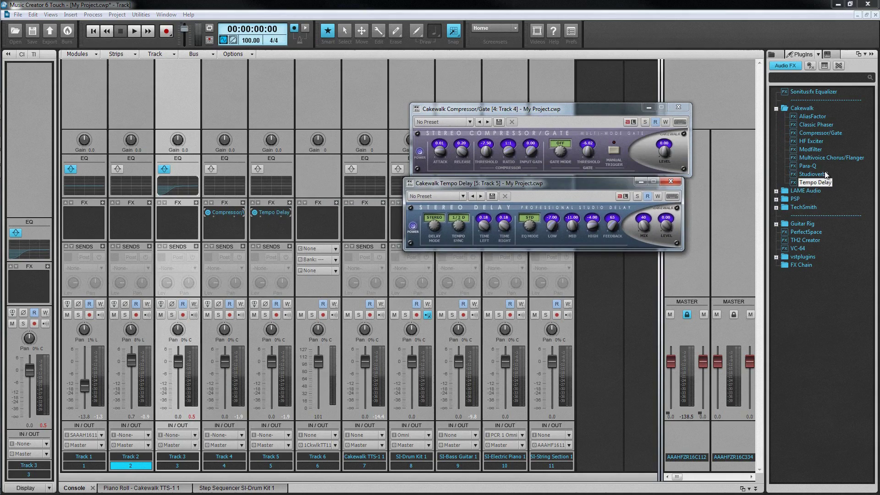
pyautogui.moveTo(814, 175); pyautogui.dragTo(179, 215)
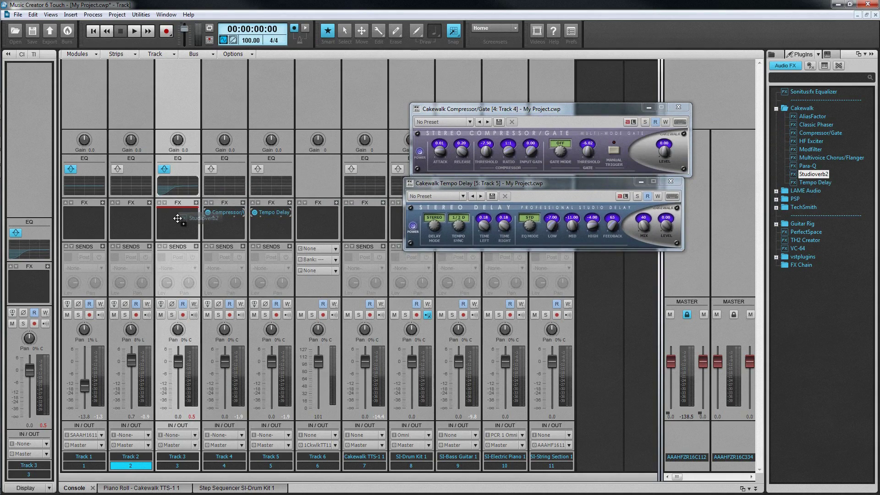
pyautogui.moveTo(707, 122); pyautogui.dragTo(509, 264)
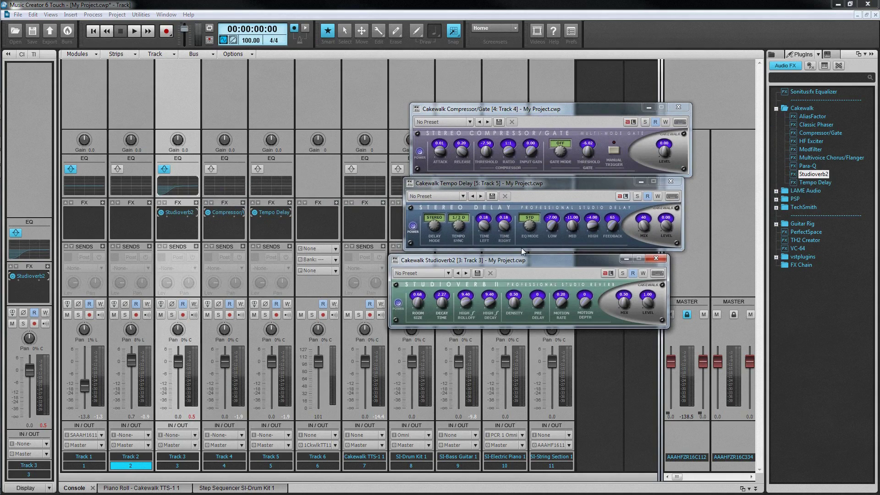
pyautogui.moveTo(800, 240); pyautogui.dragTo(139, 241)
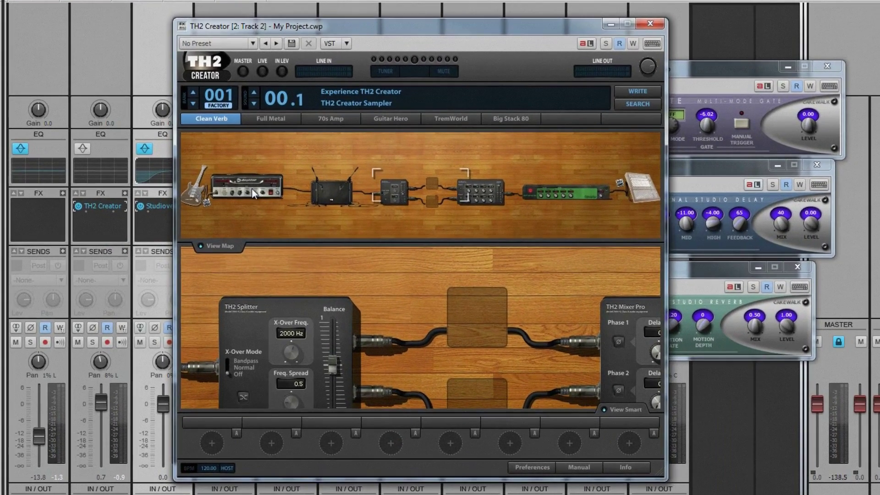
# Step: Add an amp with cabinet and a CHR-2 chorus pedal to the TH2 Creator chain
pyautogui.rightClick(246, 200)
pyautogui.moveTo(266, 204)
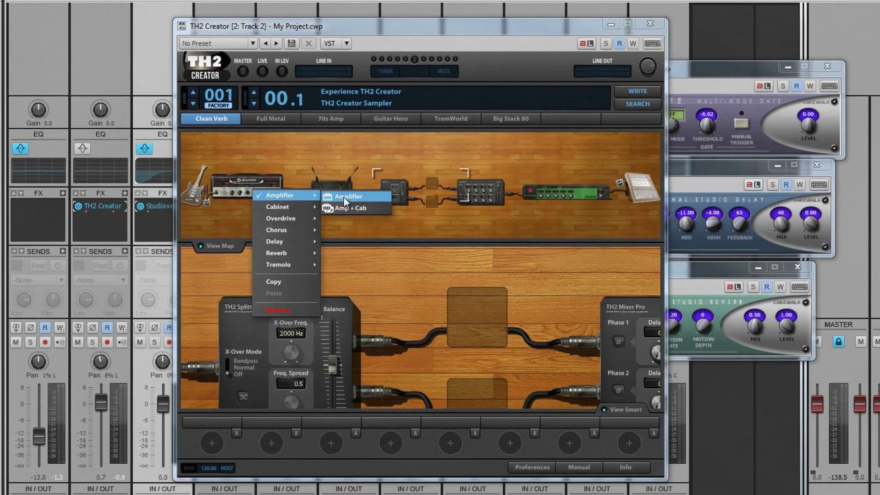
pyautogui.click(350, 208)
pyautogui.rightClick(362, 193)
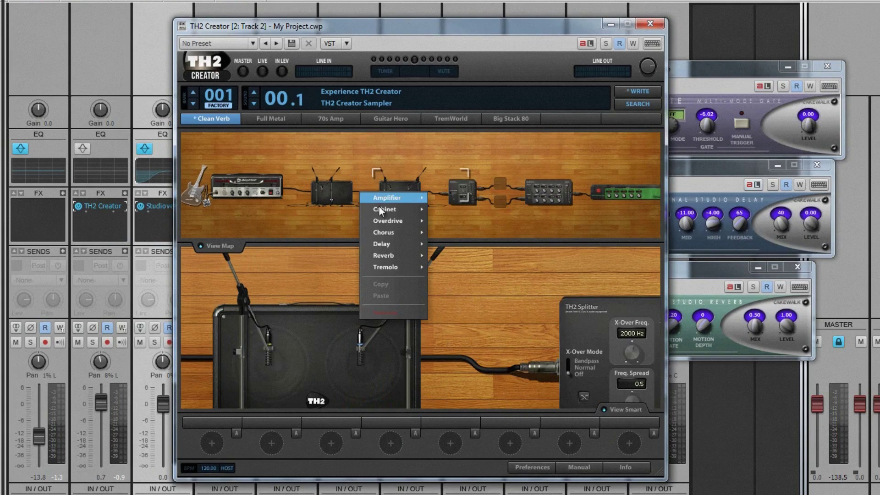
pyautogui.moveTo(386, 233)
pyautogui.click(442, 233)
# Step: Add an overdrive pedal and a Digital Delay, then view the delay, chorus and amp settings
pyautogui.rightClick(482, 196)
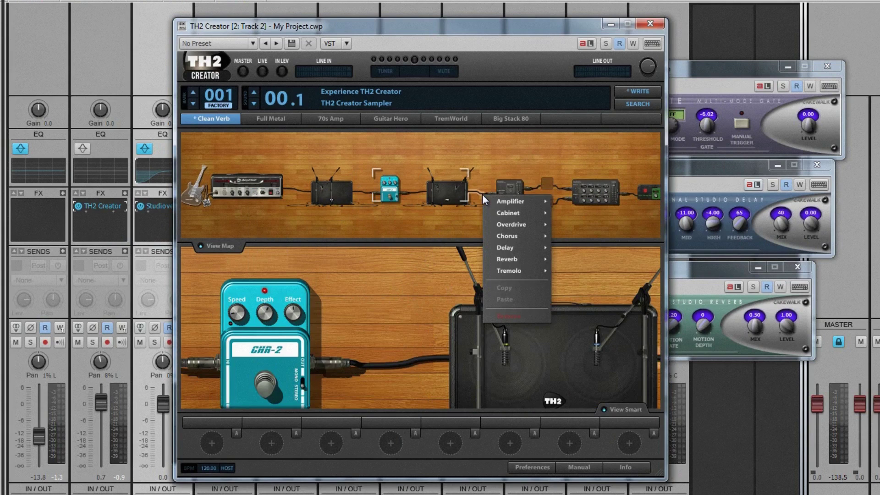
pyautogui.moveTo(540, 224)
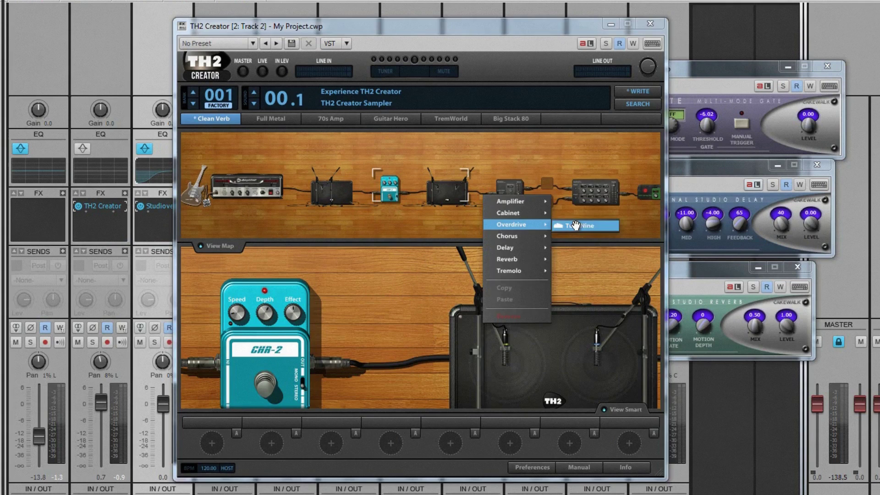
pyautogui.click(576, 225)
pyautogui.rightClick(296, 189)
pyautogui.moveTo(322, 243)
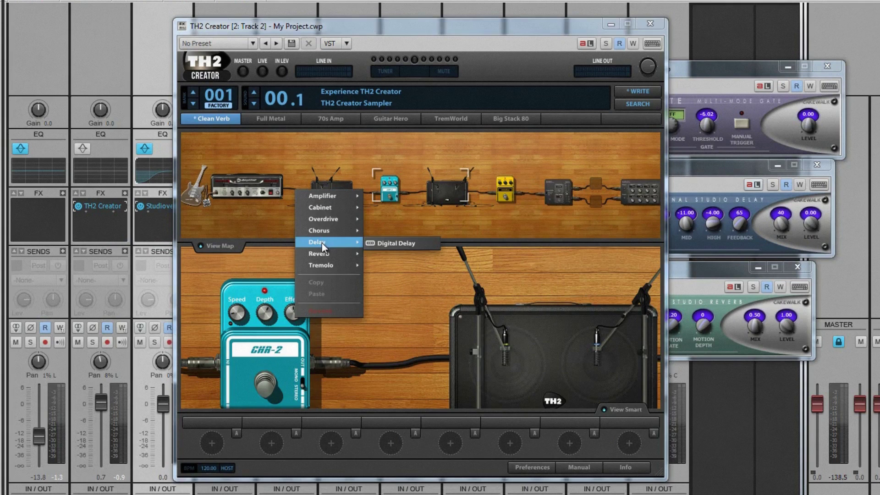
pyautogui.click(383, 243)
pyautogui.click(354, 196)
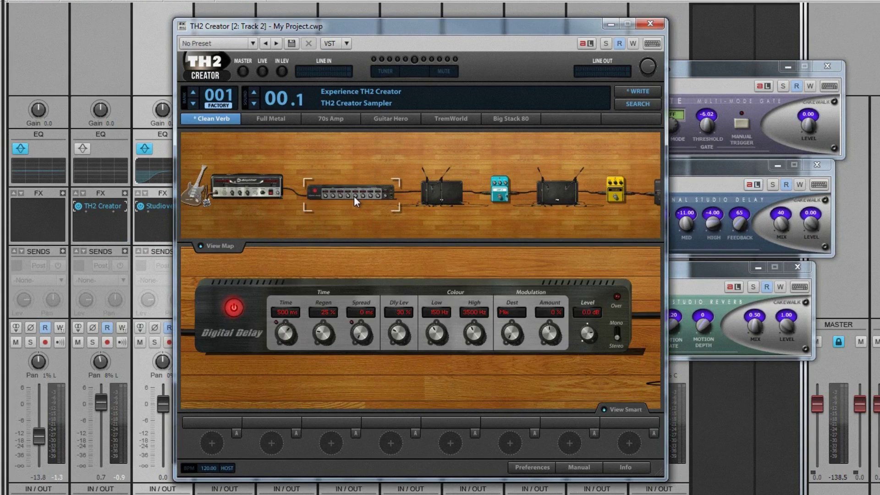
pyautogui.click(501, 194)
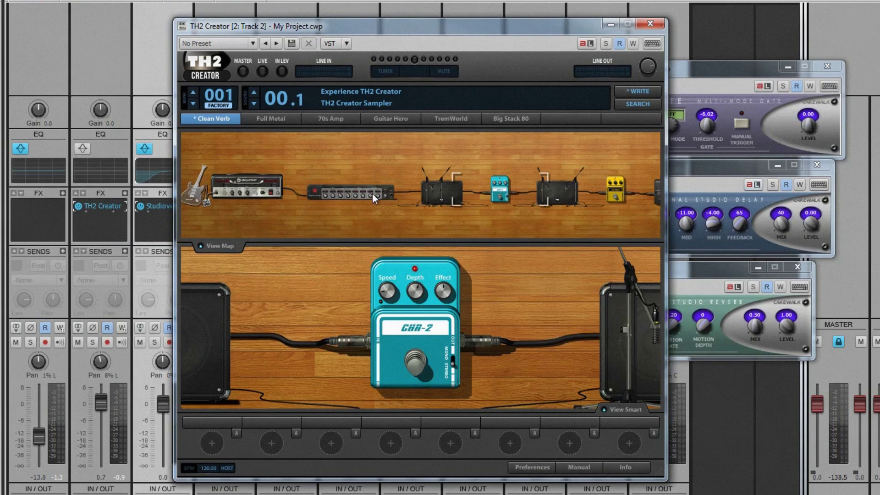
pyautogui.click(259, 192)
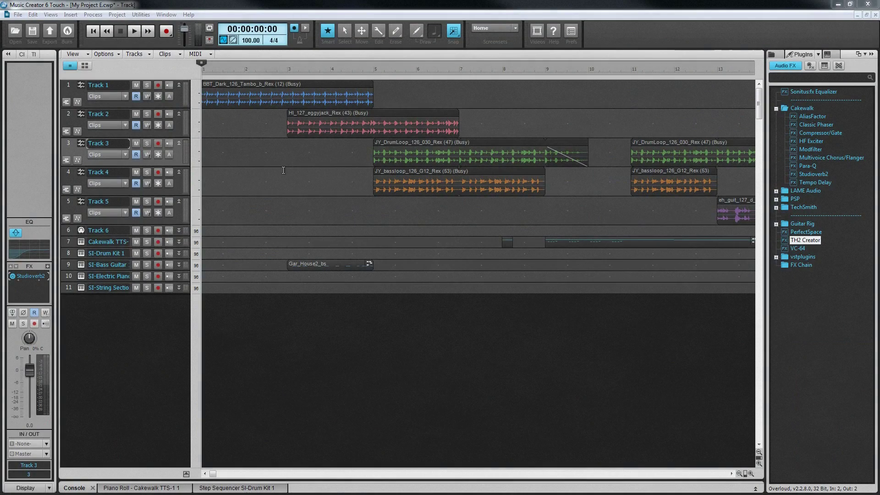
# Step: Show Track 2's volume automation and draw an early dip followed by a rising curve
pyautogui.click(124, 125)
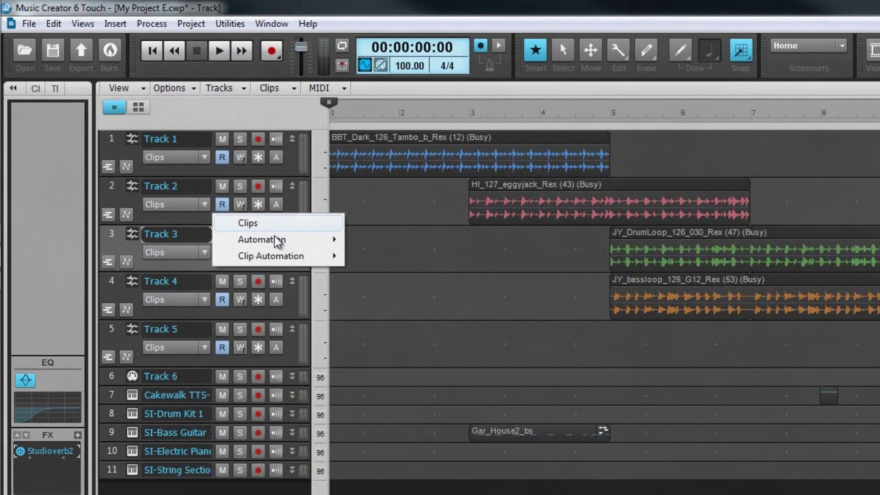
pyautogui.moveTo(284, 239)
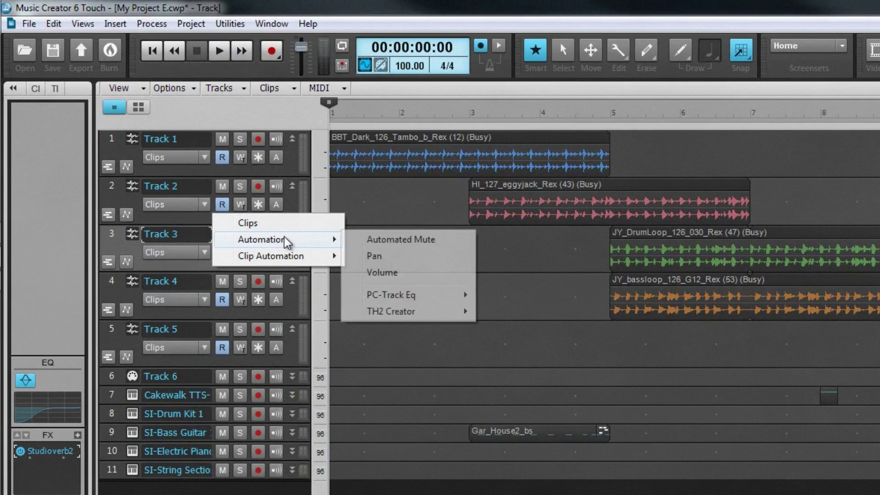
pyautogui.click(413, 272)
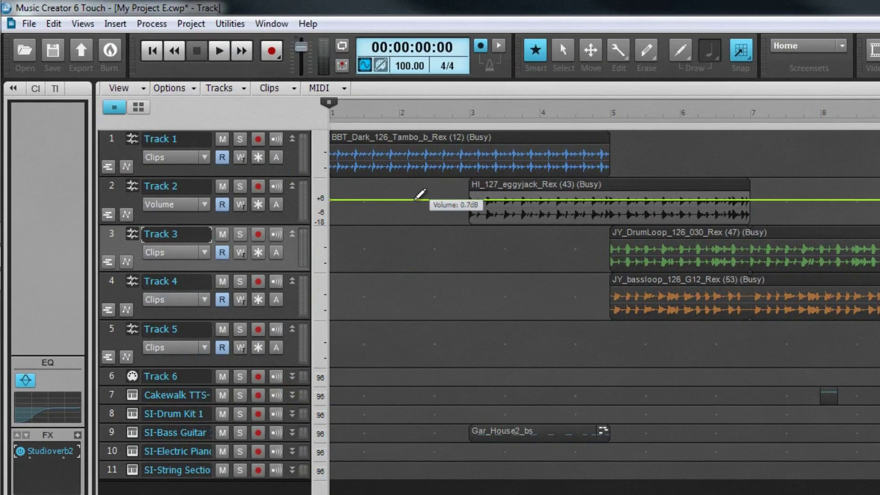
pyautogui.moveTo(415, 200)
pyautogui.mouseDown()
pyautogui.moveTo(425, 209)
pyautogui.moveTo(481, 193)
pyautogui.moveTo(568, 201)
pyautogui.mouseUp()
pyautogui.moveTo(641, 201)
pyautogui.mouseDown()
pyautogui.moveTo(655, 178)
pyautogui.moveTo(645, 186)
pyautogui.mouseUp()
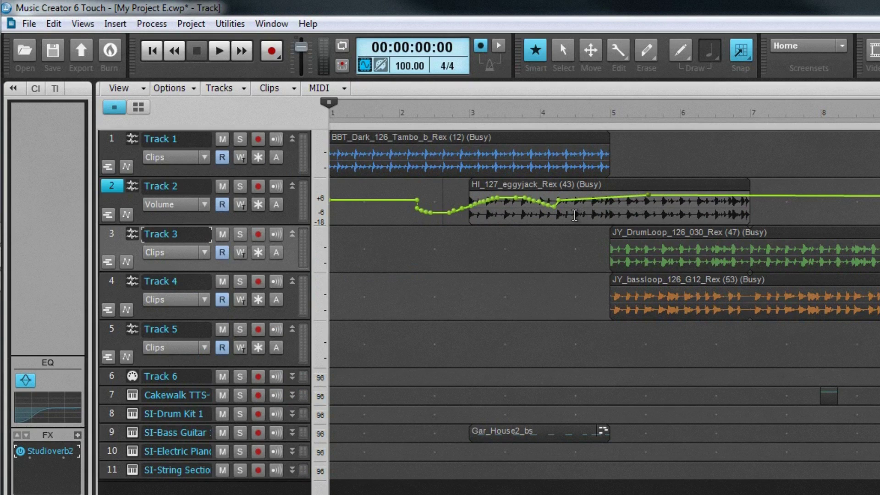
# Step: Expand Track 2's volume envelope into its own automation lane
pyautogui.press('t')
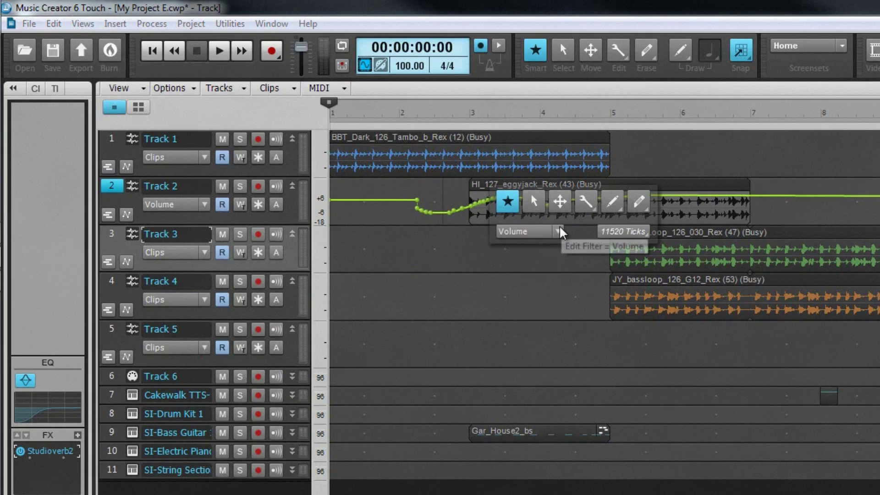
pyautogui.click(559, 231)
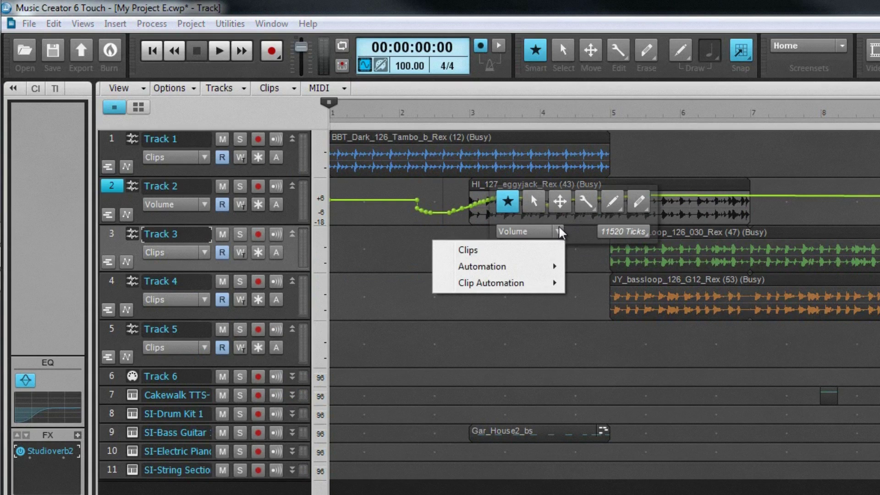
pyautogui.press('Escape')
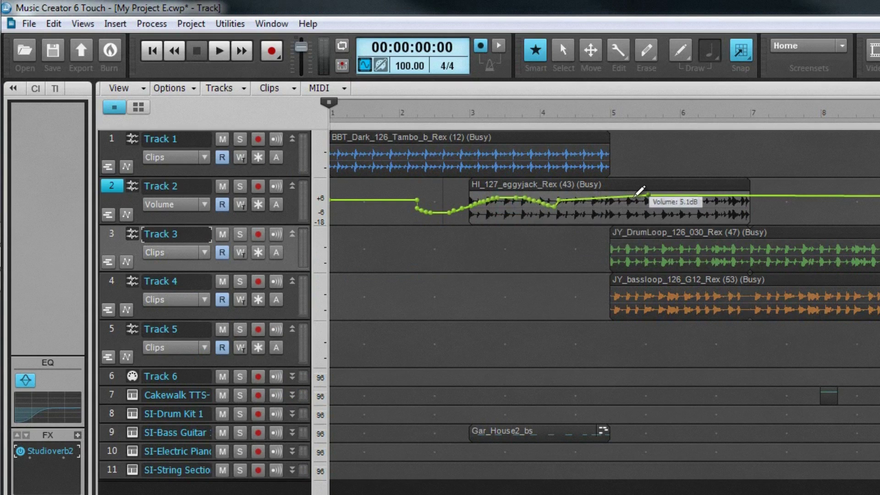
pyautogui.click(126, 215)
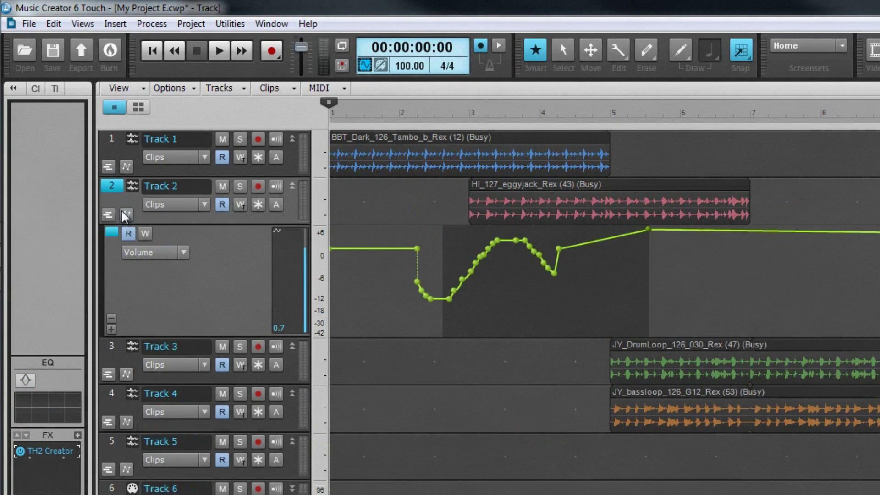
# Step: Record a volume dip near Track 2's start by riding the fader during playback
pyautogui.click(168, 210)
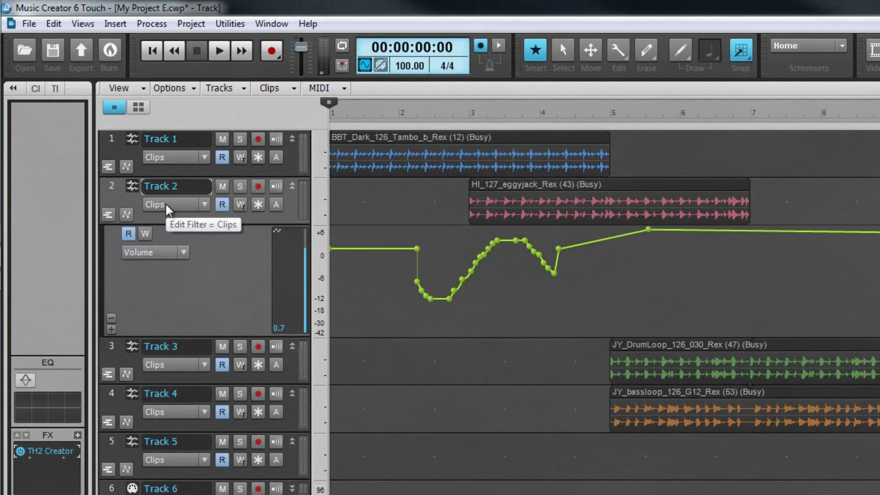
pyautogui.click(240, 205)
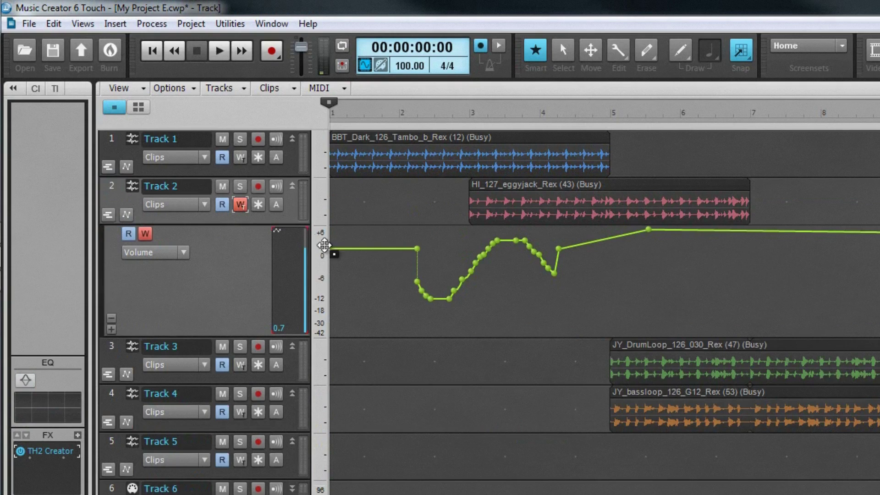
pyautogui.press('space')
pyautogui.moveTo(307, 257)
pyautogui.mouseDown()
pyautogui.moveTo(307, 291)
pyautogui.moveTo(307, 250)
pyautogui.moveTo(308, 275)
pyautogui.mouseUp()
pyautogui.press('space')
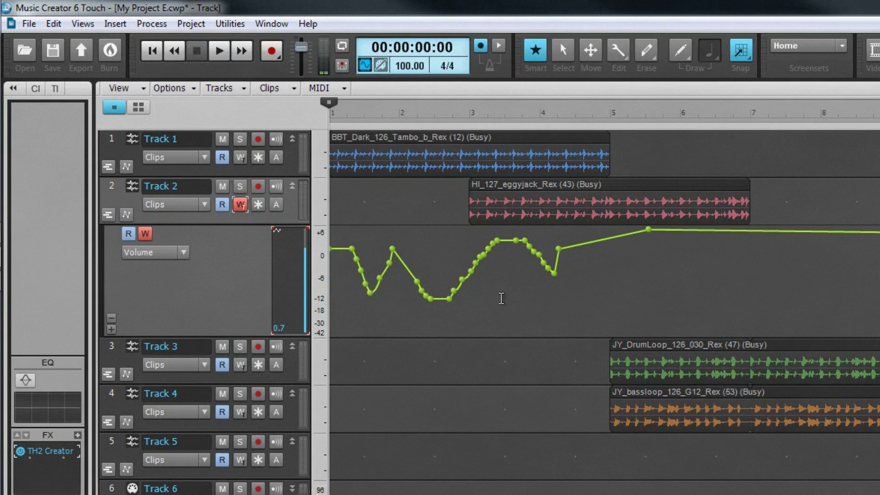
# Step: Add a Pan automation lane to Track 2, collapse the lanes, and open Export Audio
pyautogui.press('t')
pyautogui.click(447, 312)
pyautogui.click(464, 360)
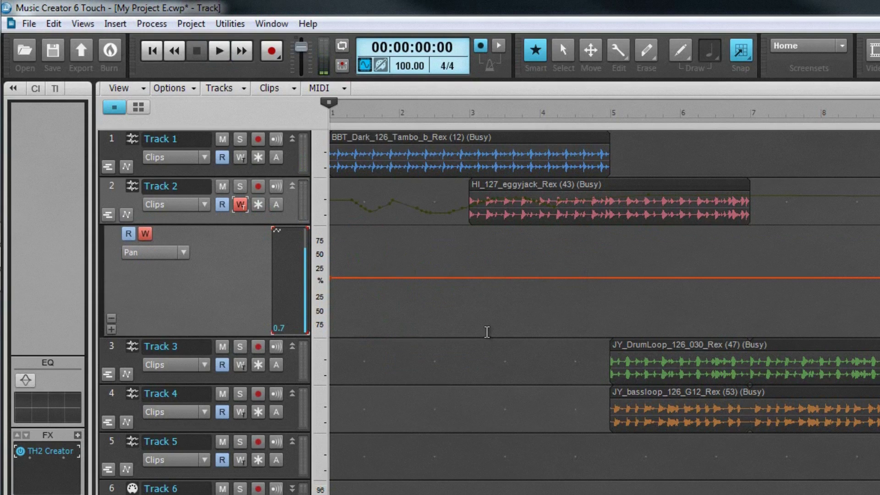
pyautogui.click(111, 330)
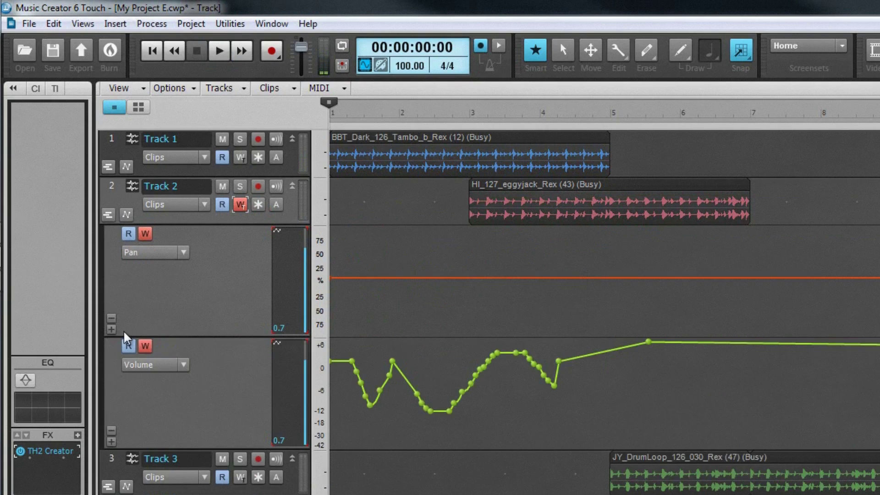
pyautogui.click(126, 214)
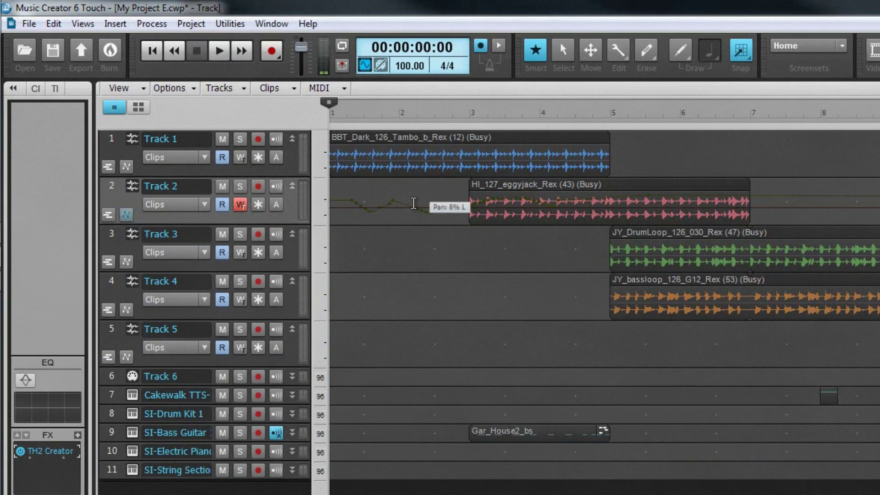
pyautogui.click(415, 205)
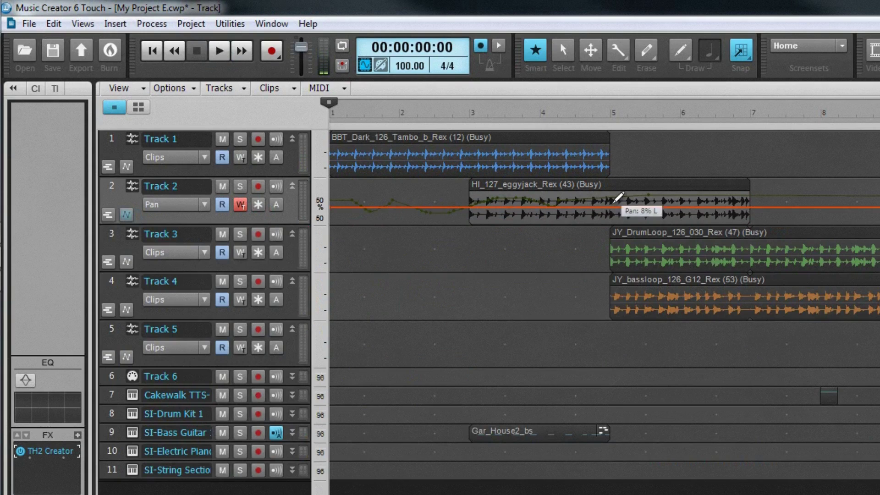
pyautogui.click(685, 195)
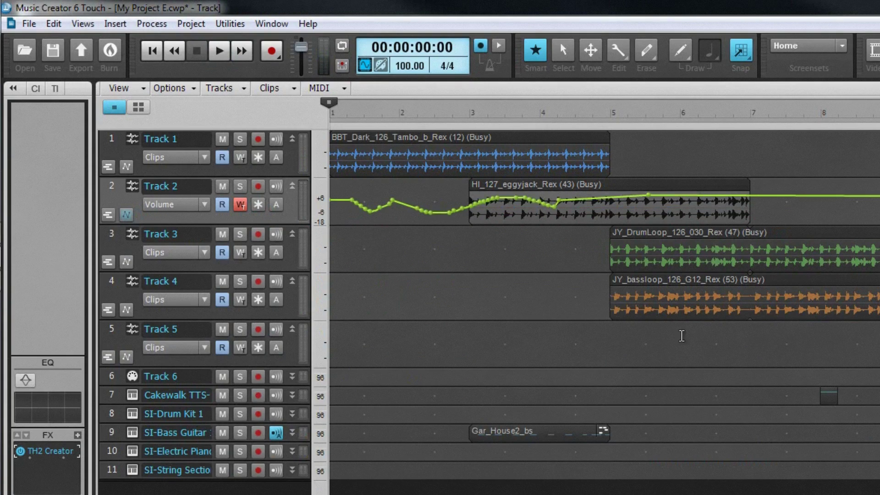
pyautogui.click(81, 52)
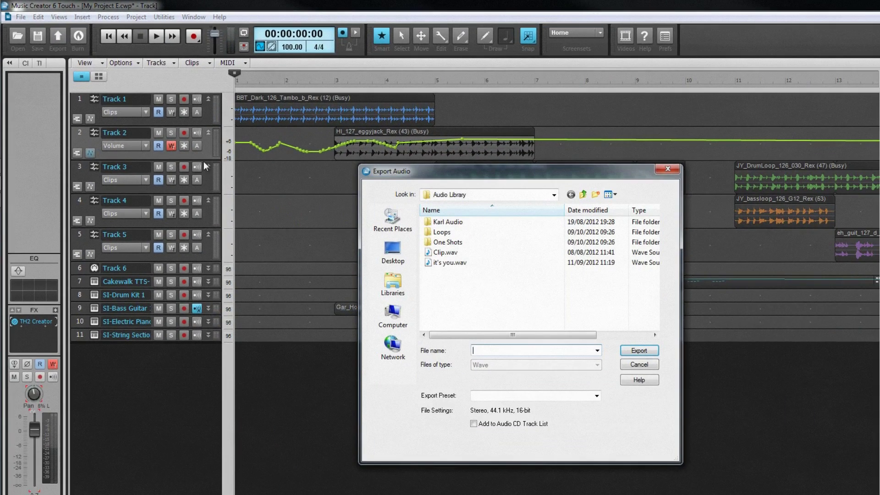
pyautogui.write('Test')
pyautogui.click(596, 396)
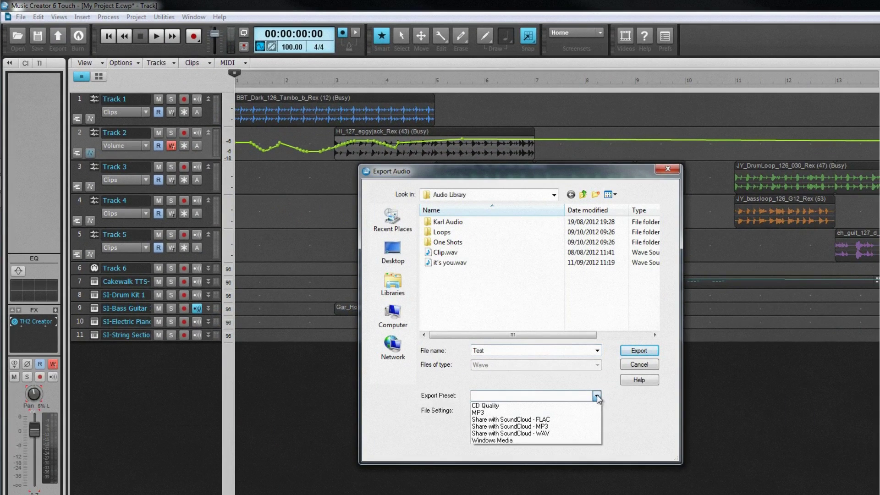
pyautogui.click(626, 365)
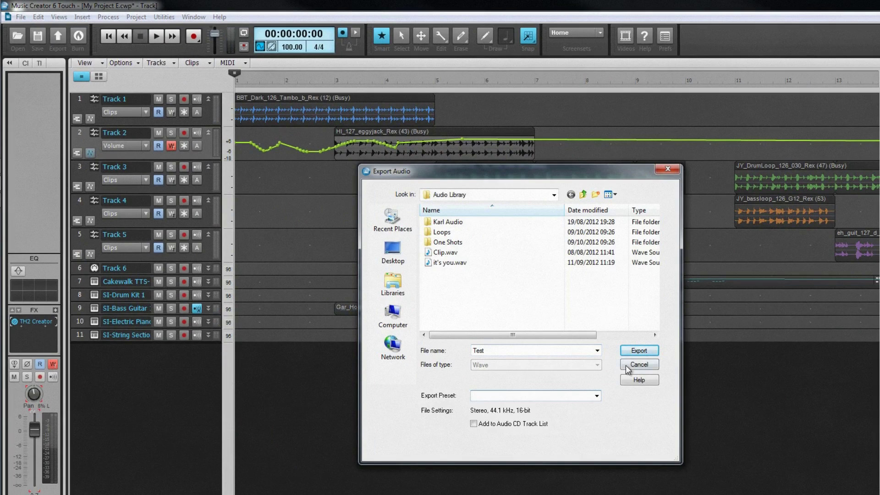
pyautogui.click(626, 365)
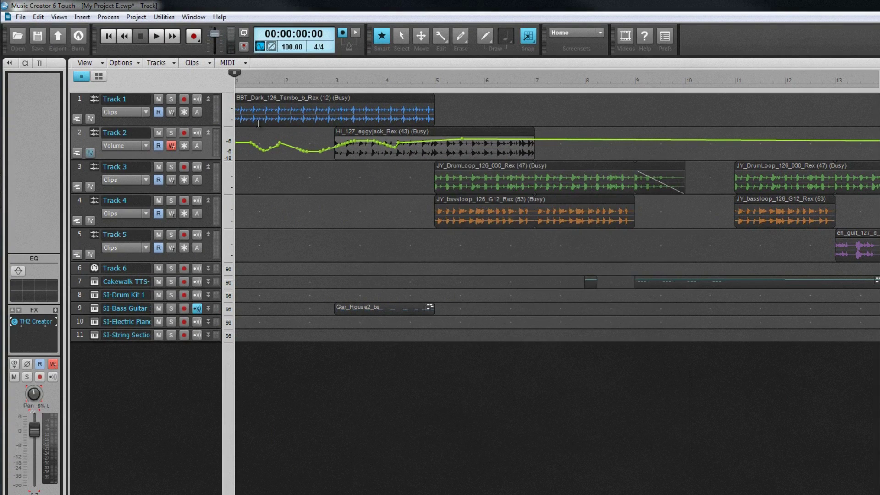
pyautogui.click(77, 37)
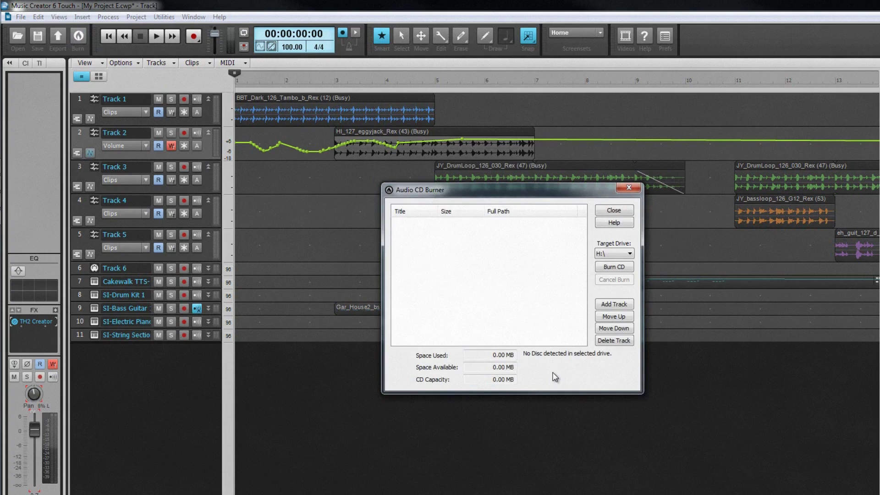